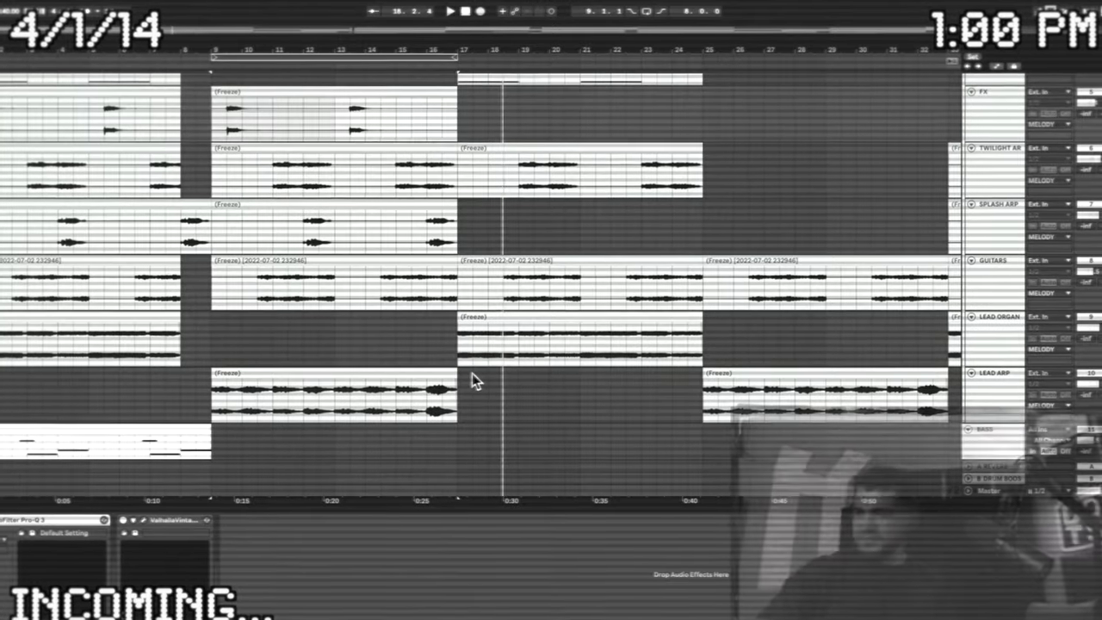
- Zoom out and scroll through the arrangement to survey the whole project
{"action": "scroll", "coordinate": [602, 345], "scroll_direction": "down", "scroll_amount": 5}
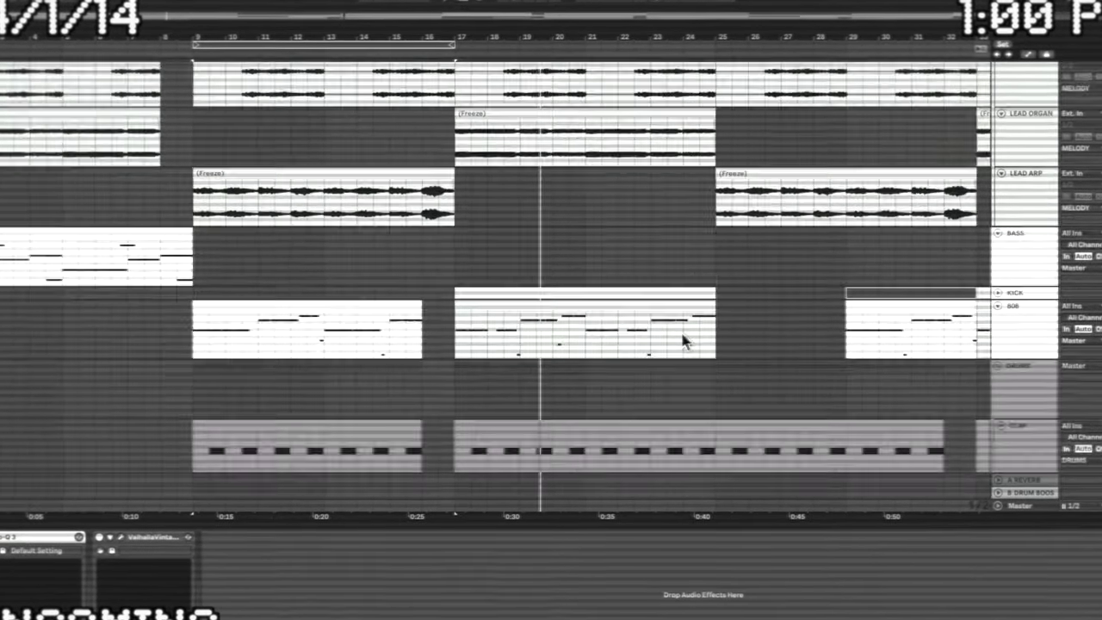
{"action": "scroll", "coordinate": [681, 341], "scroll_direction": "up", "scroll_amount": 5}
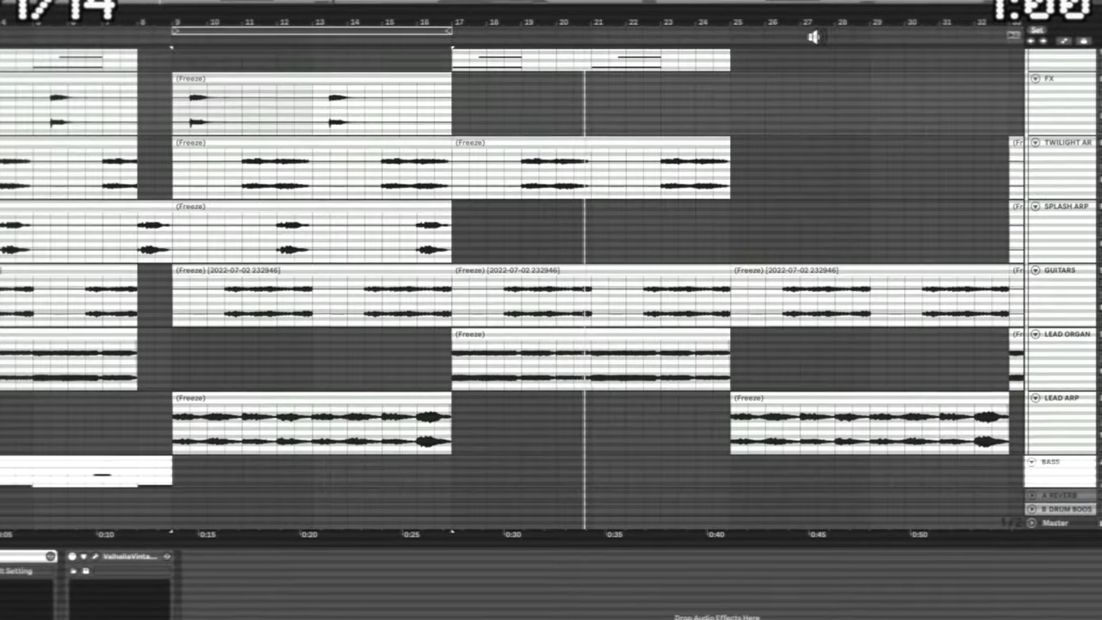
{"action": "key", "text": "minus"}
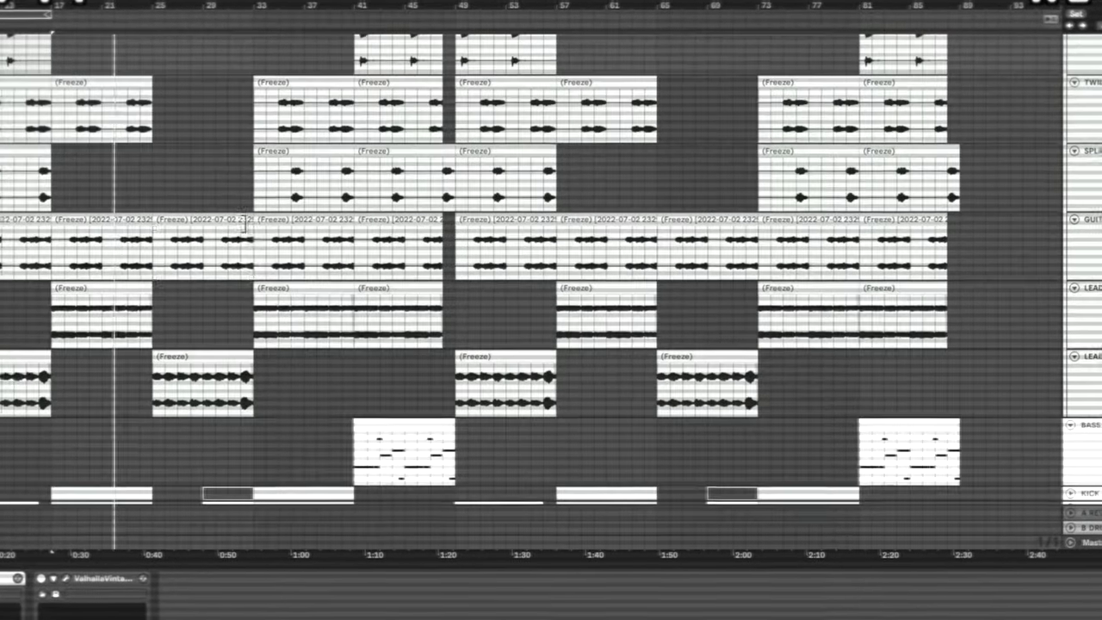
{"action": "scroll", "coordinate": [242, 252], "scroll_direction": "down", "scroll_amount": 5}
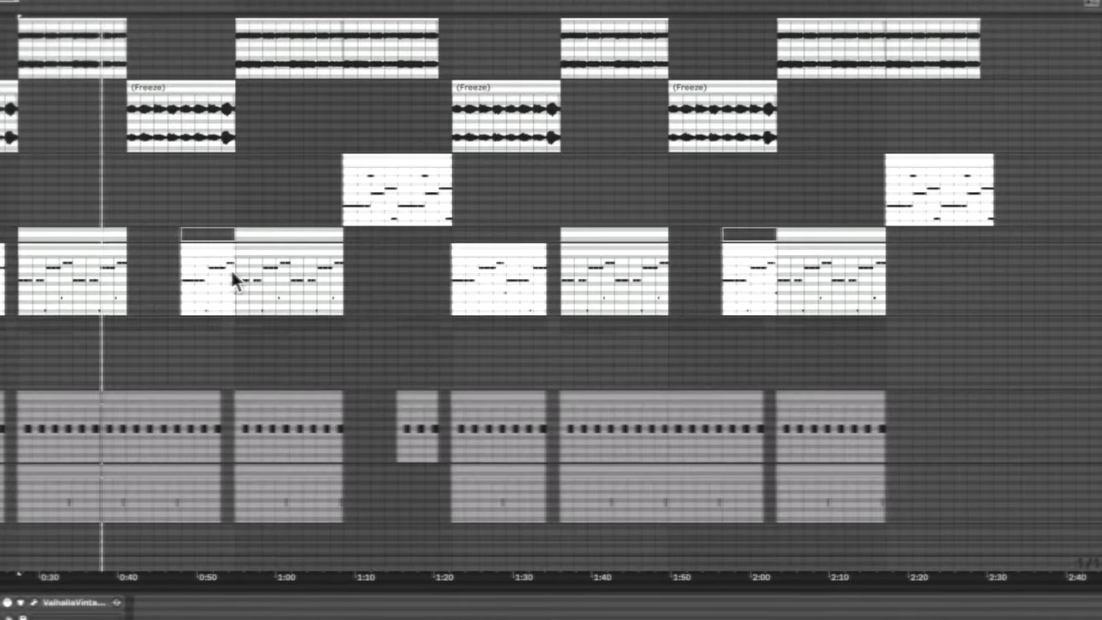
{"action": "scroll", "coordinate": [226, 268], "scroll_direction": "up", "scroll_amount": 5}
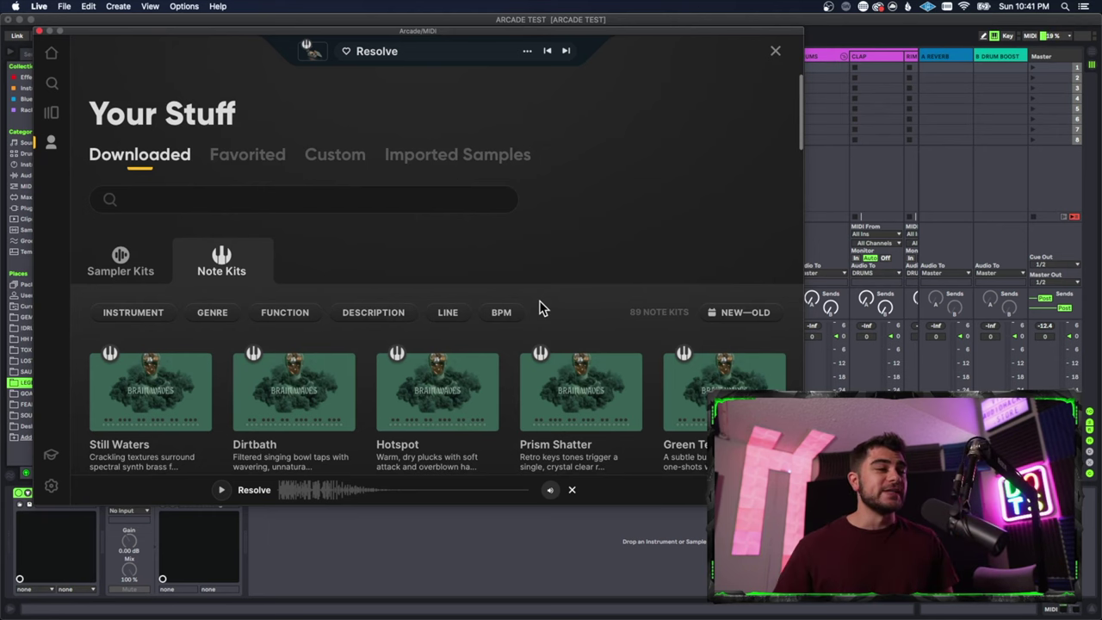
- Scroll the downloaded Note Kits grid to find the Mystical Harpsichord card
{"action": "scroll", "coordinate": [540, 297], "scroll_direction": "down", "scroll_amount": 5}
{"action": "scroll", "coordinate": [541, 310], "scroll_direction": "up", "scroll_amount": 5}
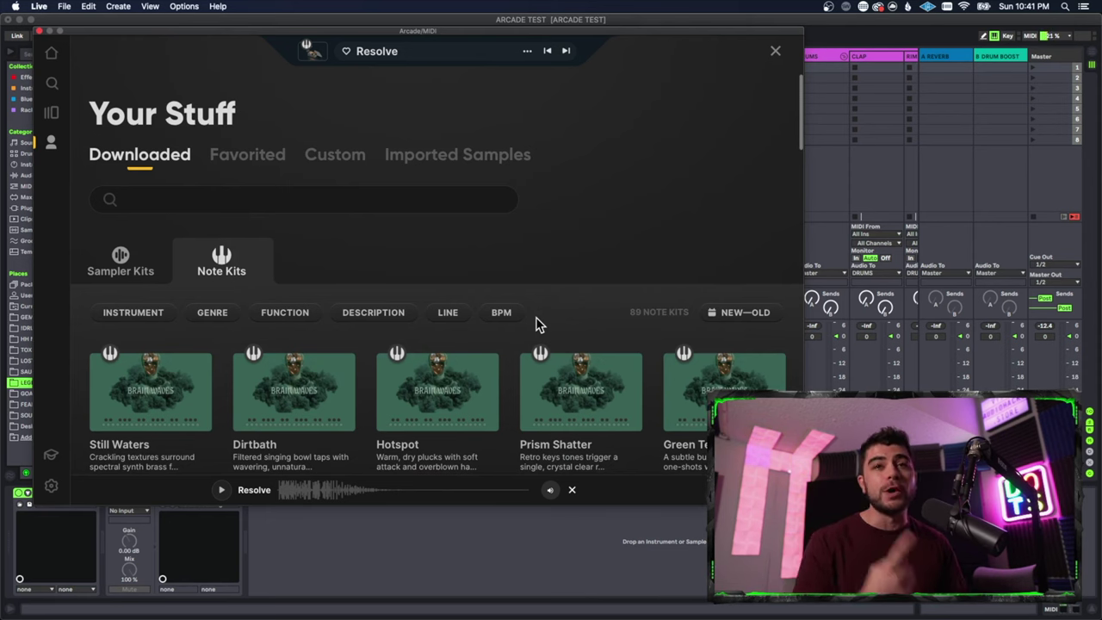
- Preview and load the Mystical Harpsichord kit, then go to the Note Kits search page
{"action": "scroll", "coordinate": [535, 323], "scroll_direction": "down", "scroll_amount": 5}
{"action": "left_click", "coordinate": [620, 327]}
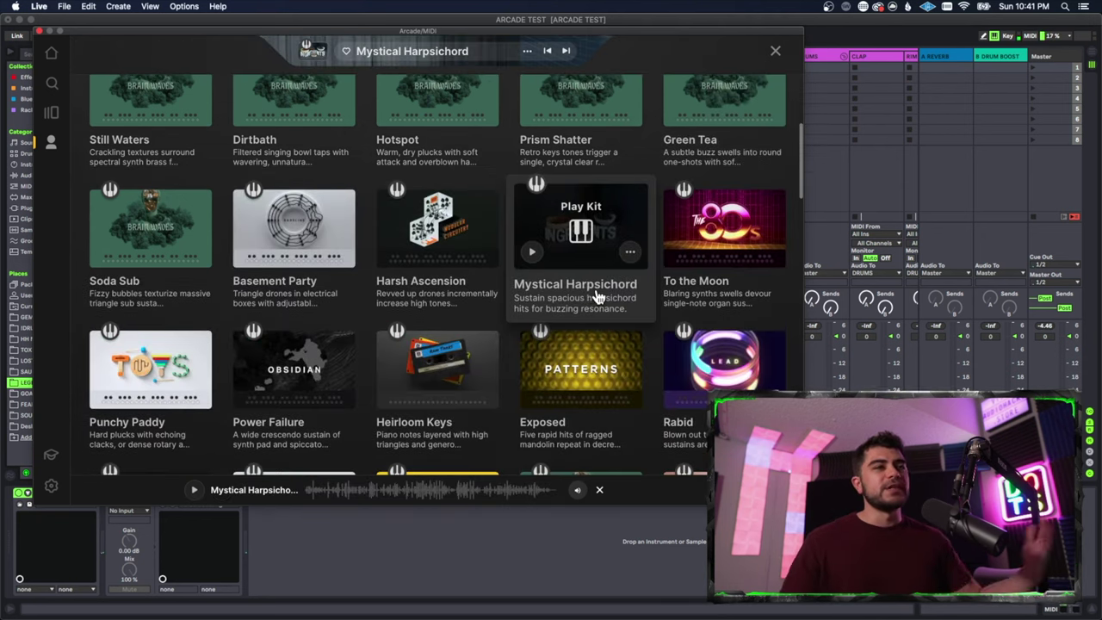
{"action": "left_click", "coordinate": [582, 255]}
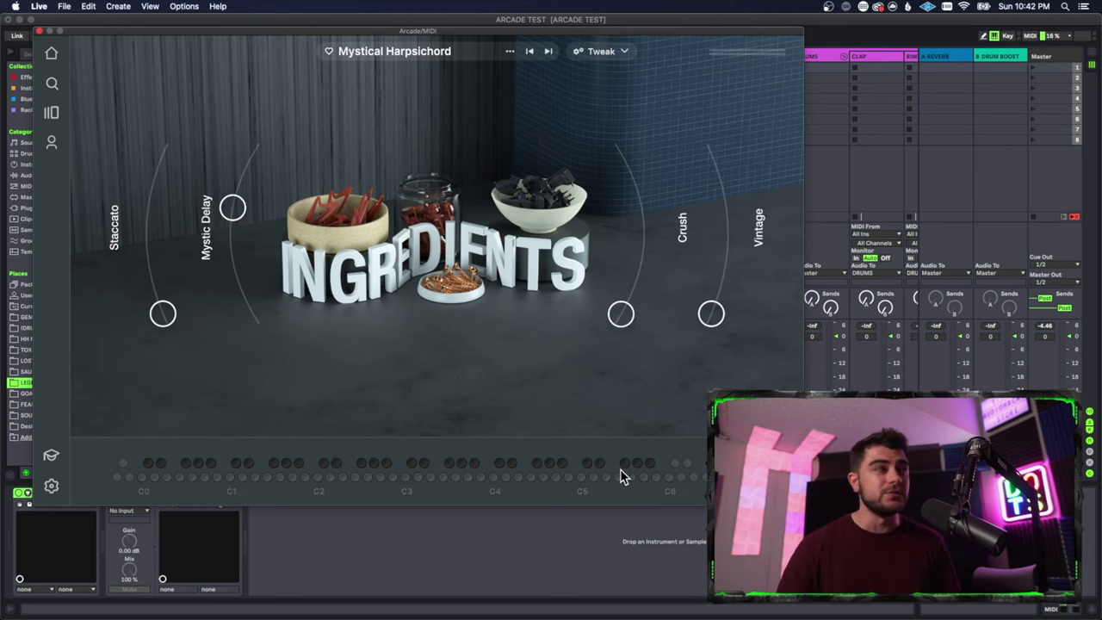
{"action": "left_click", "coordinate": [52, 86]}
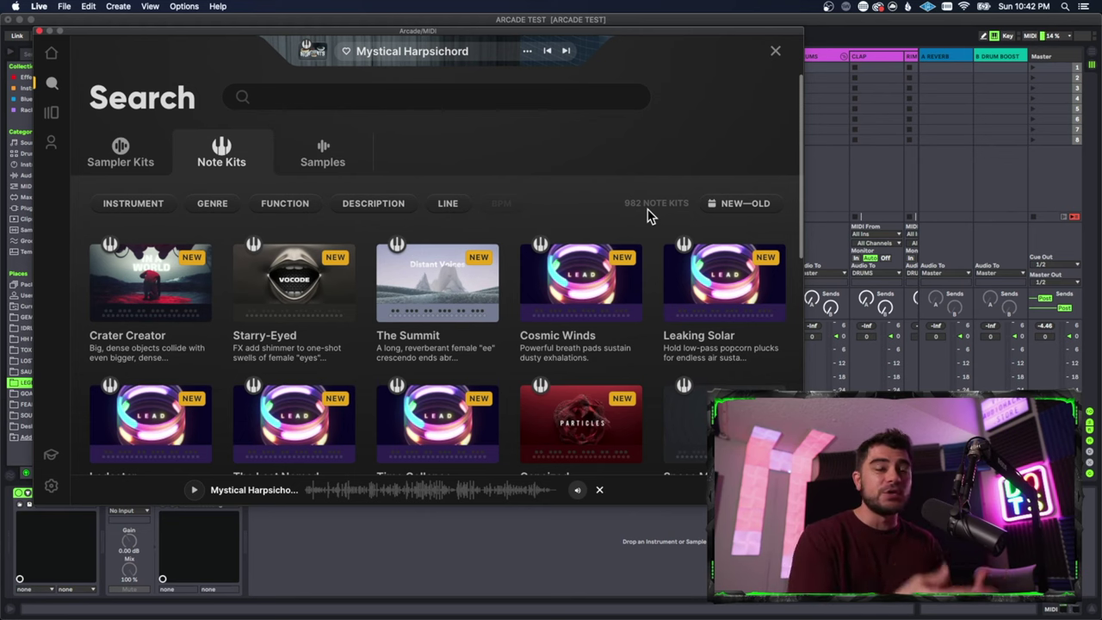
- Close the Arcade kit search window to get back to Session View
{"action": "mouse_move", "coordinate": [548, 291]}
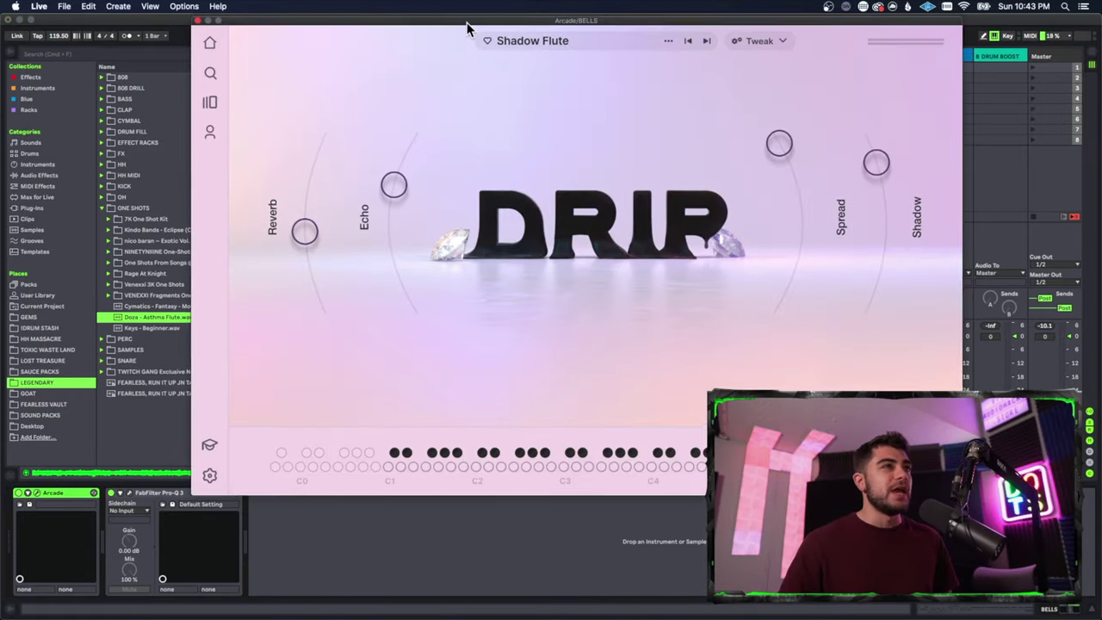
- Open the BELLS clip's notes in the editor and close the Arcade window
{"action": "left_click_drag", "start_coordinate": [465, 25], "coordinate": [645, 25]}
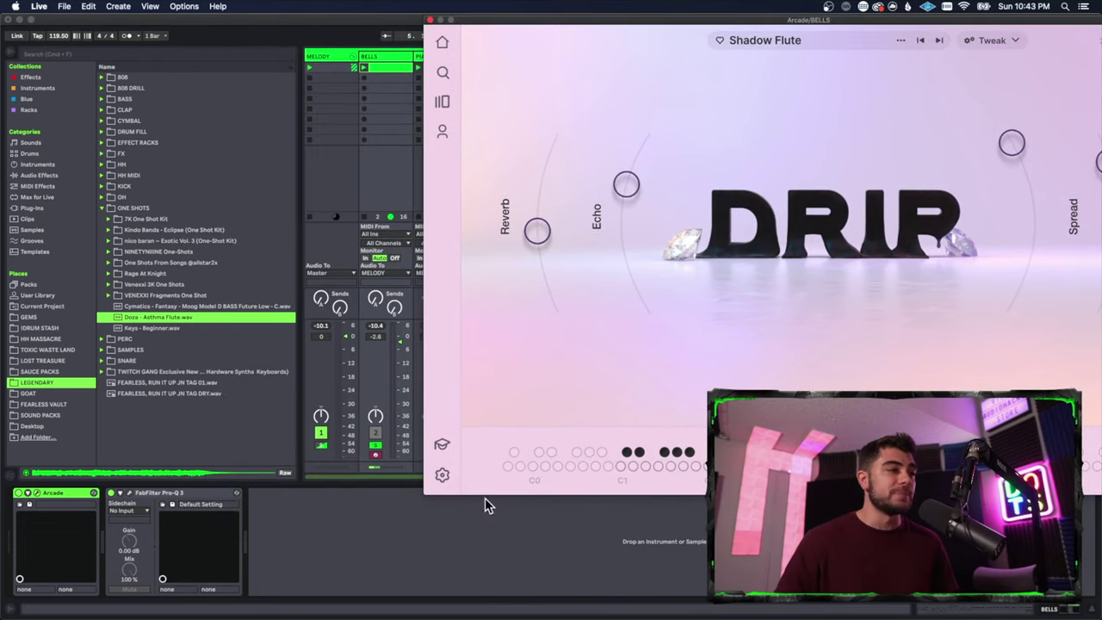
{"action": "double_click", "coordinate": [384, 74]}
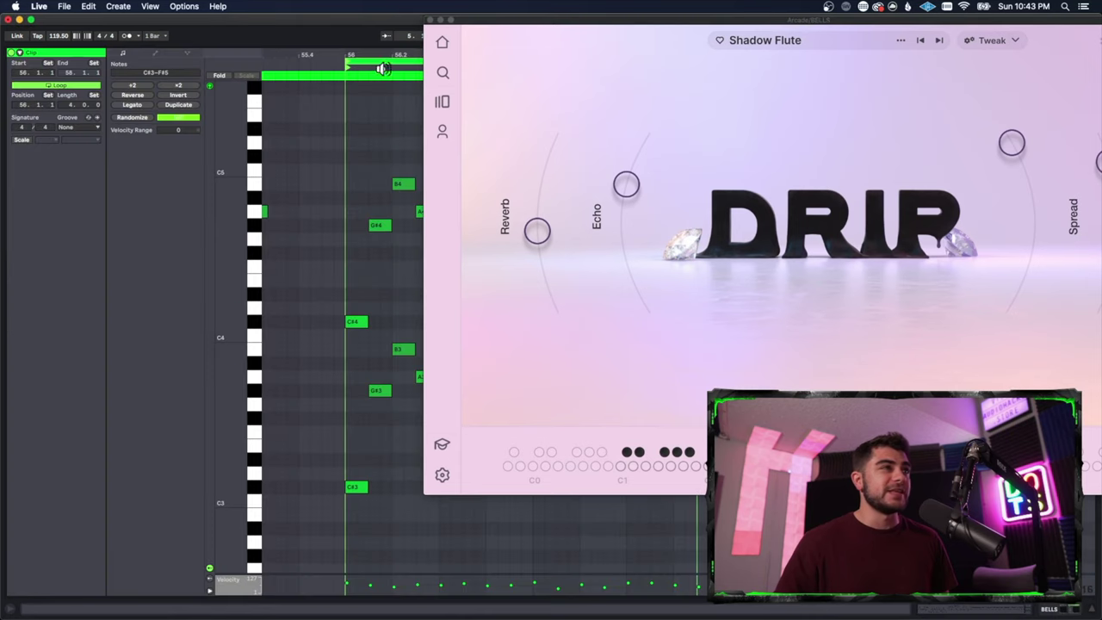
{"action": "left_click_drag", "start_coordinate": [441, 20], "coordinate": [419, 40]}
{"action": "left_click", "coordinate": [410, 40]}
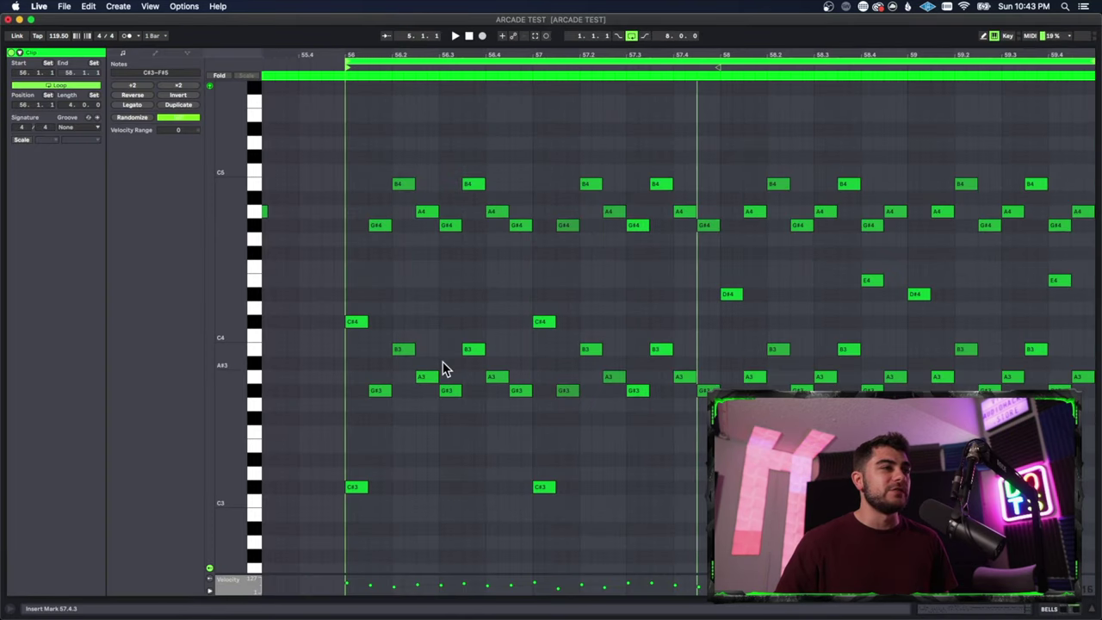
{"action": "scroll", "coordinate": [445, 369], "scroll_direction": "up", "scroll_amount": 1}
- Deactivate the upper melody notes D#4 to B4 and both C#4 notes
{"action": "left_click_drag", "start_coordinate": [301, 161], "coordinate": [1076, 331]}
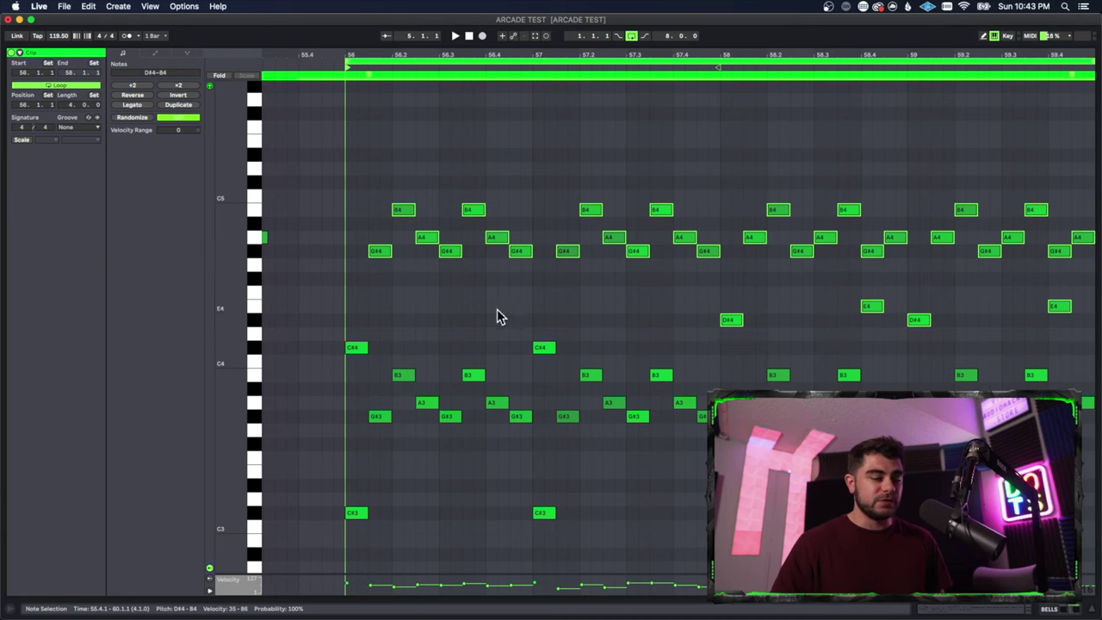
{"action": "left_click_drag", "start_coordinate": [331, 324], "coordinate": [582, 351]}
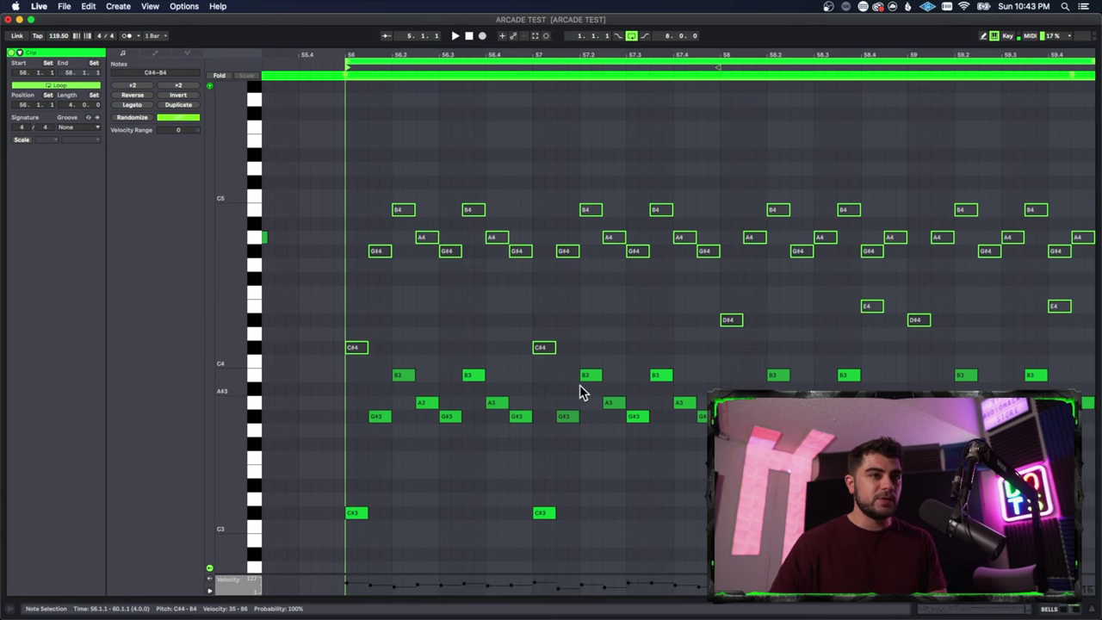
{"action": "scroll", "coordinate": [582, 388], "scroll_direction": "down", "scroll_amount": 2}
{"action": "key", "text": "0"}
{"action": "left_click", "coordinate": [671, 445]}
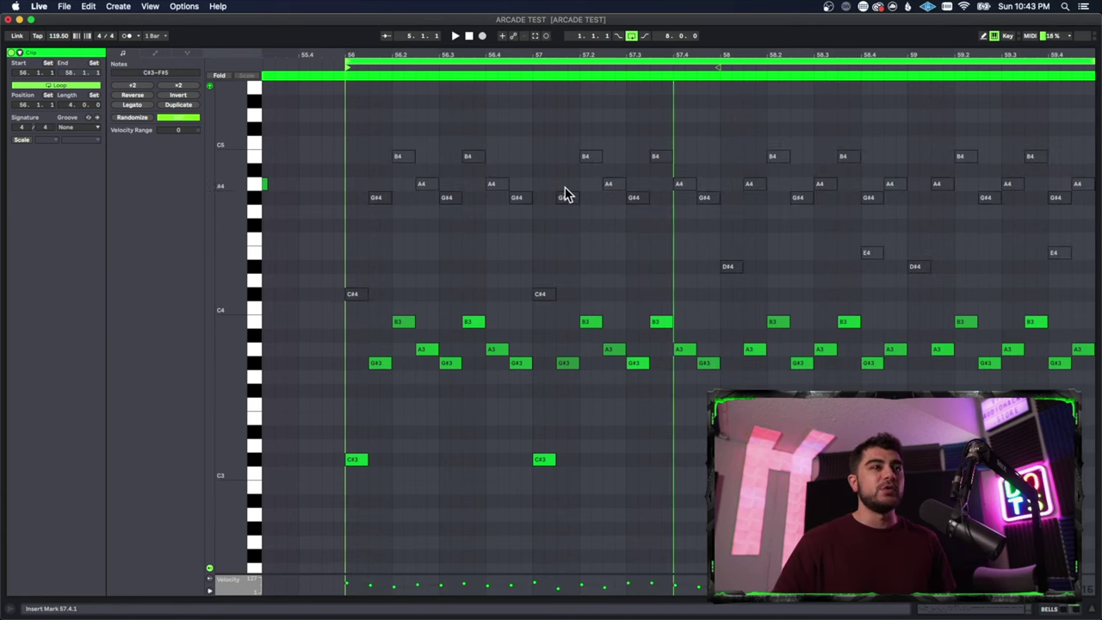
- Play the BELLS clip to hear the lower notes alone, replaying from the start
{"action": "scroll", "coordinate": [551, 379], "scroll_direction": "up", "scroll_amount": 1}
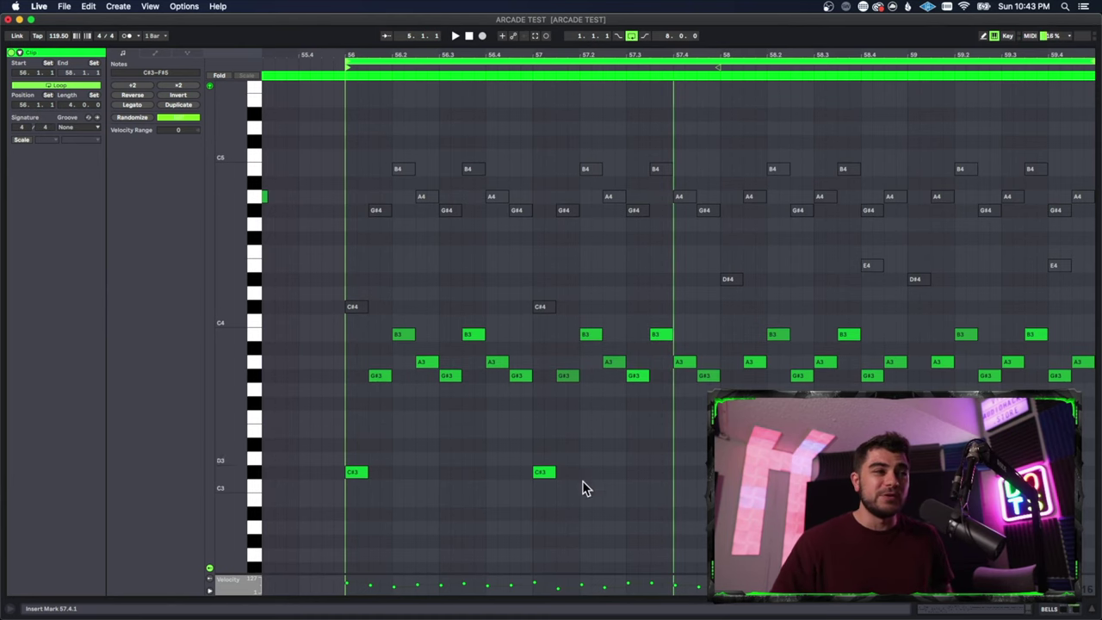
{"action": "key", "text": "space"}
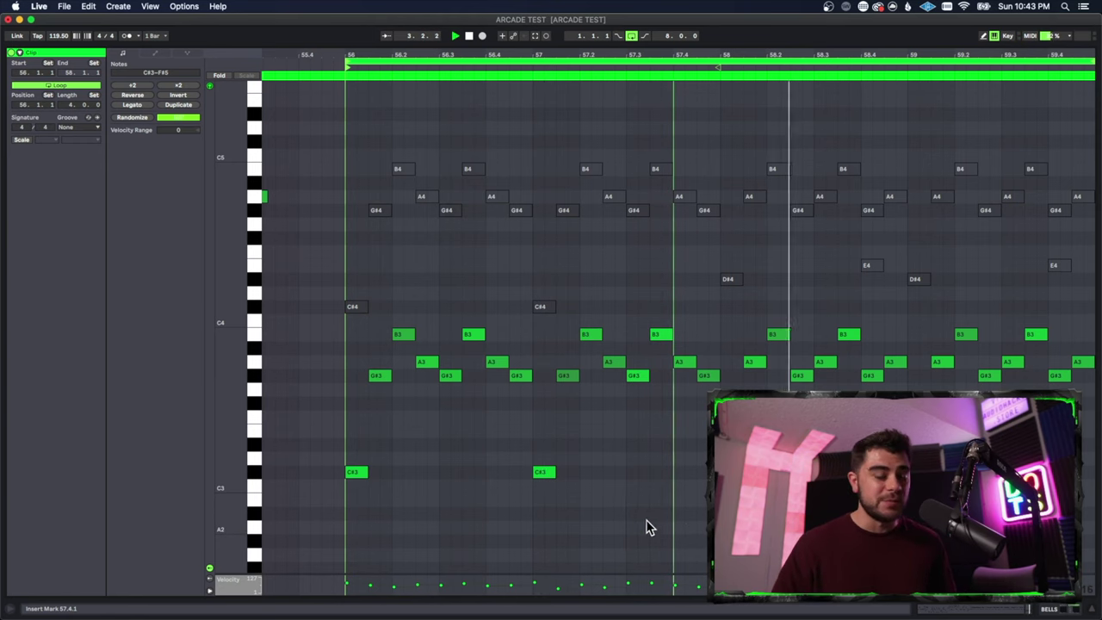
{"action": "key", "text": "super+a"}
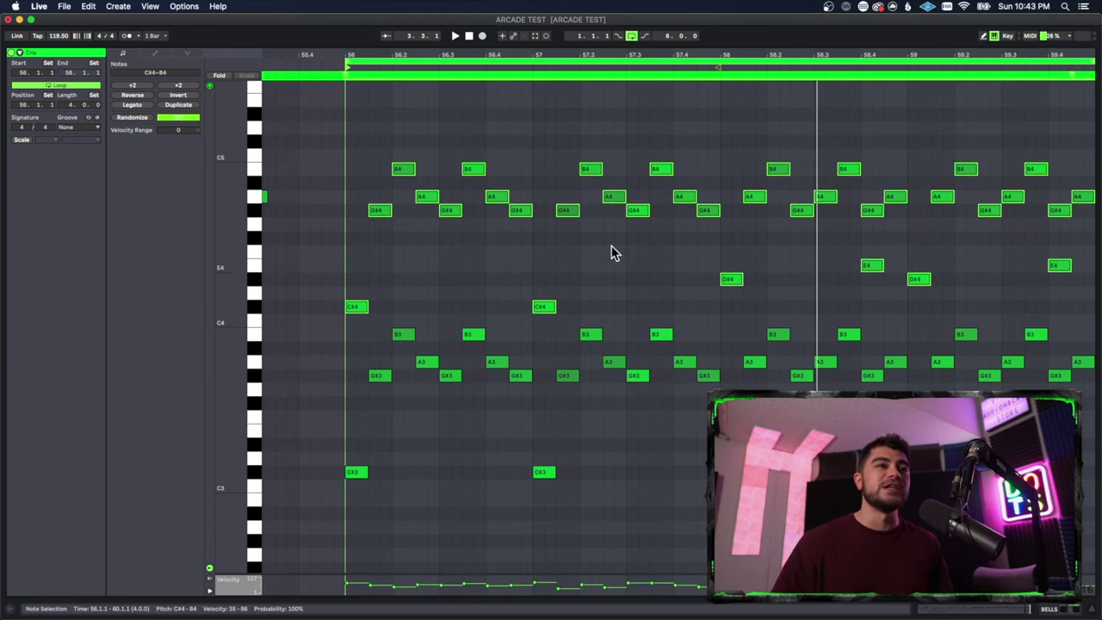
{"action": "key", "text": "space"}
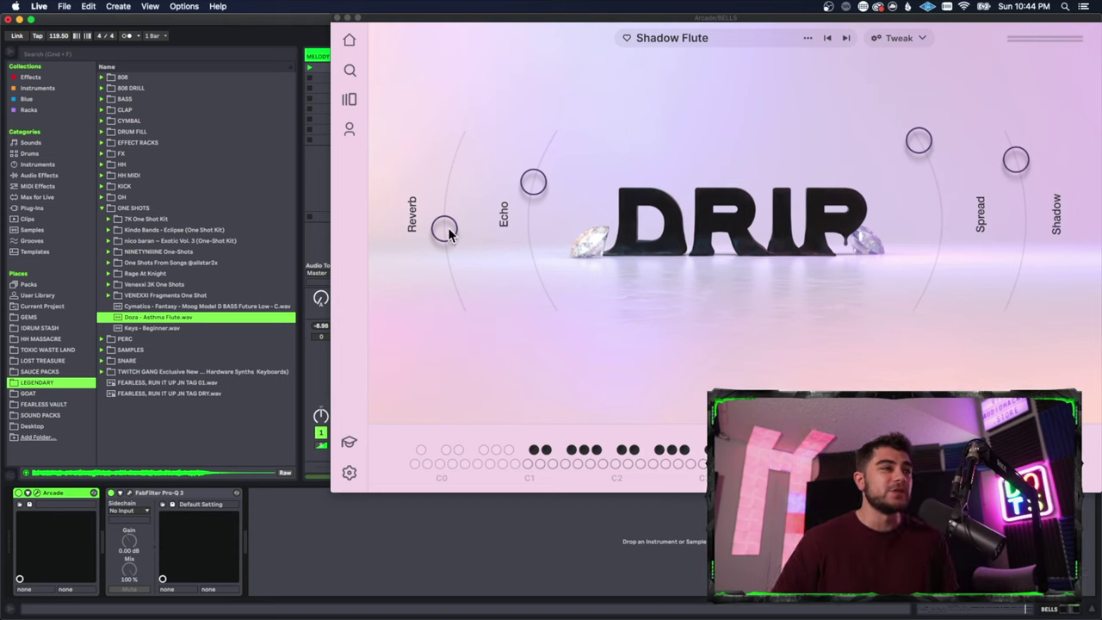
- Raise Shadow Flute's Reverb, lower its Spread, and open the Tweak Layer Edit view
{"action": "mouse_move", "coordinate": [447, 236]}
{"action": "left_mouse_down"}
{"action": "mouse_move", "coordinate": [463, 163]}
{"action": "mouse_move", "coordinate": [446, 219]}
{"action": "left_mouse_up"}
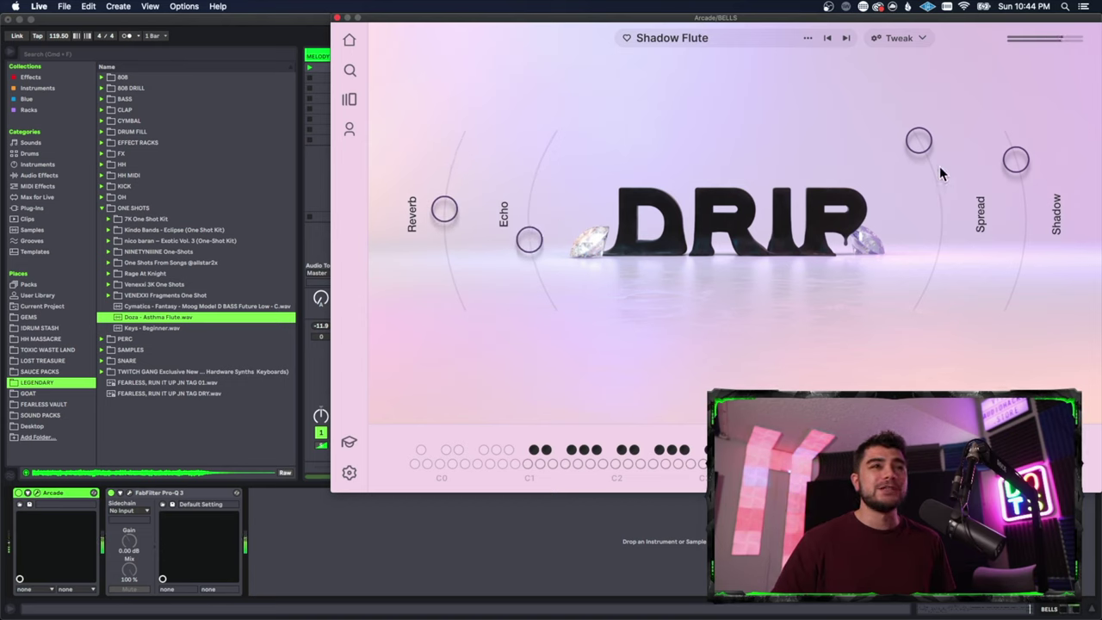
{"action": "left_click_drag", "start_coordinate": [941, 222], "coordinate": [939, 247]}
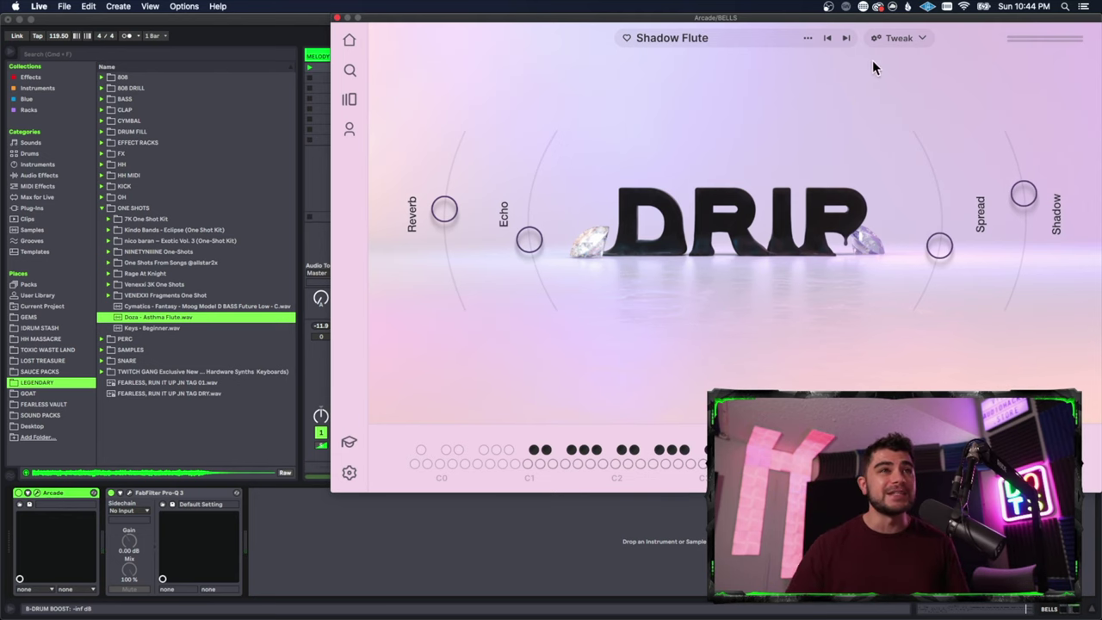
{"action": "left_click", "coordinate": [895, 38]}
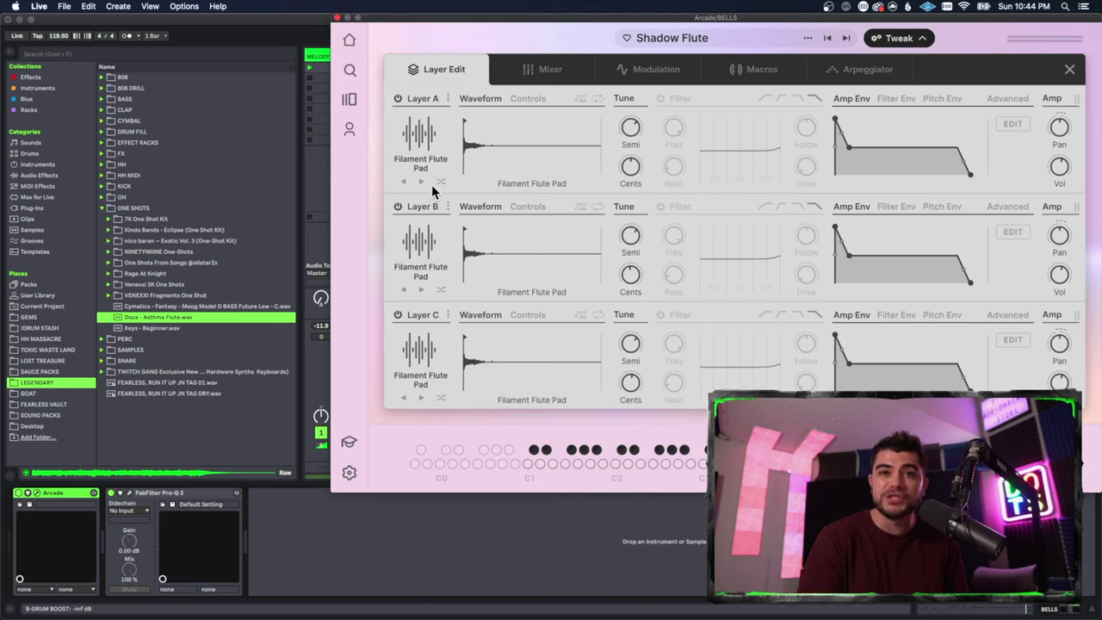
- Browse Layer A's Source Browser list, then close it without changing the sample
{"action": "left_click", "coordinate": [420, 134]}
{"action": "scroll", "coordinate": [655, 293], "scroll_direction": "down", "scroll_amount": 3}
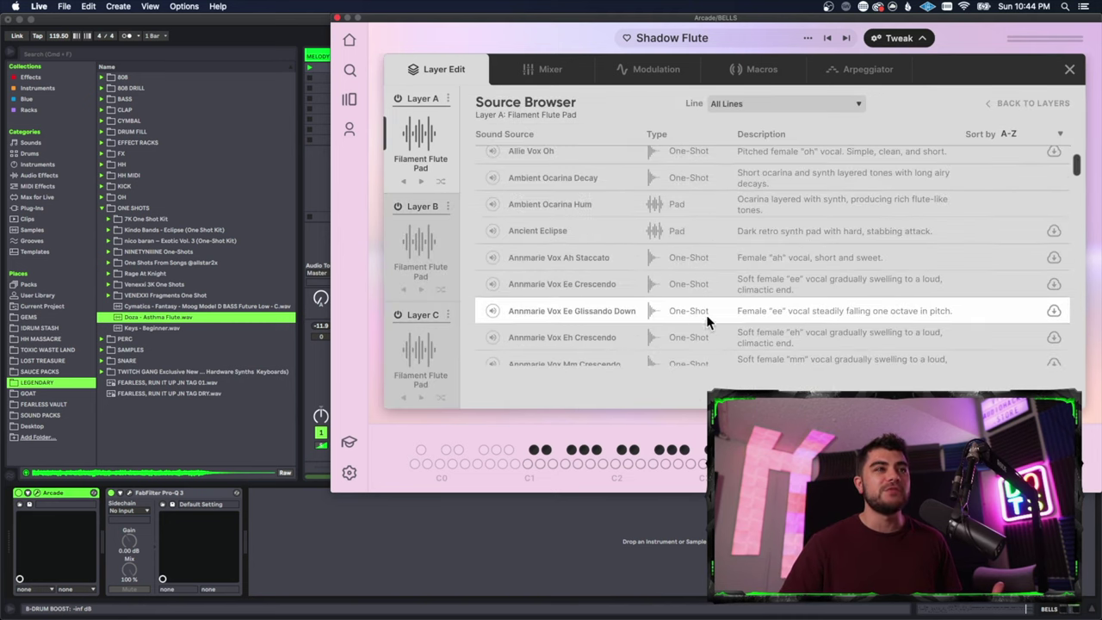
{"action": "scroll", "coordinate": [707, 311], "scroll_direction": "down", "scroll_amount": 15}
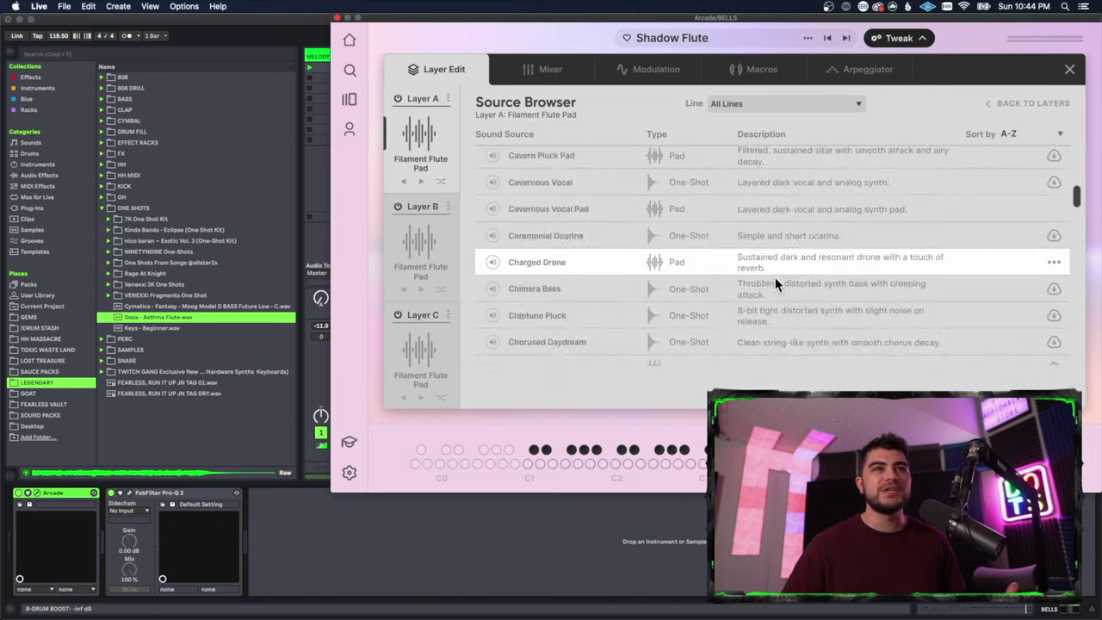
{"action": "scroll", "coordinate": [774, 288], "scroll_direction": "down", "scroll_amount": 20}
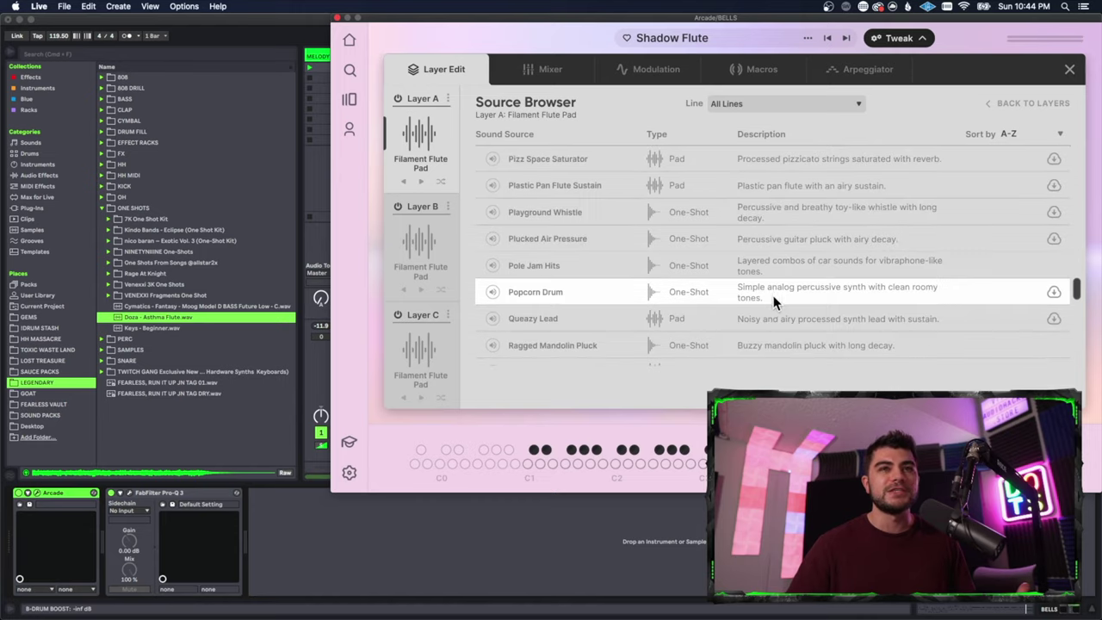
{"action": "scroll", "coordinate": [773, 295], "scroll_direction": "down", "scroll_amount": 5}
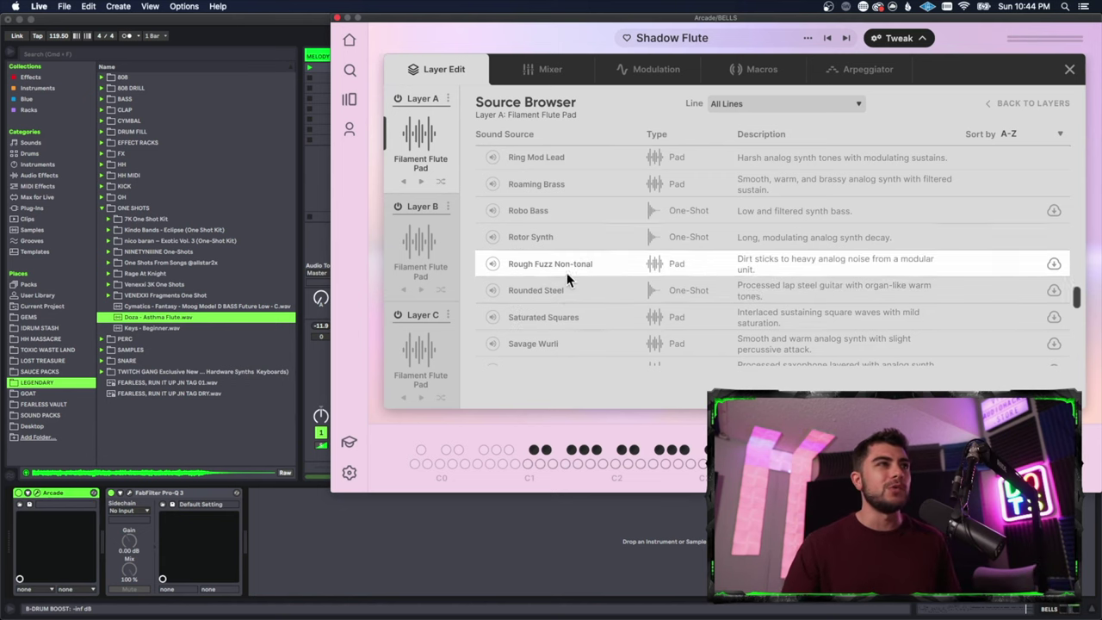
{"action": "scroll", "coordinate": [566, 278], "scroll_direction": "down", "scroll_amount": 8}
{"action": "key", "text": "Escape"}
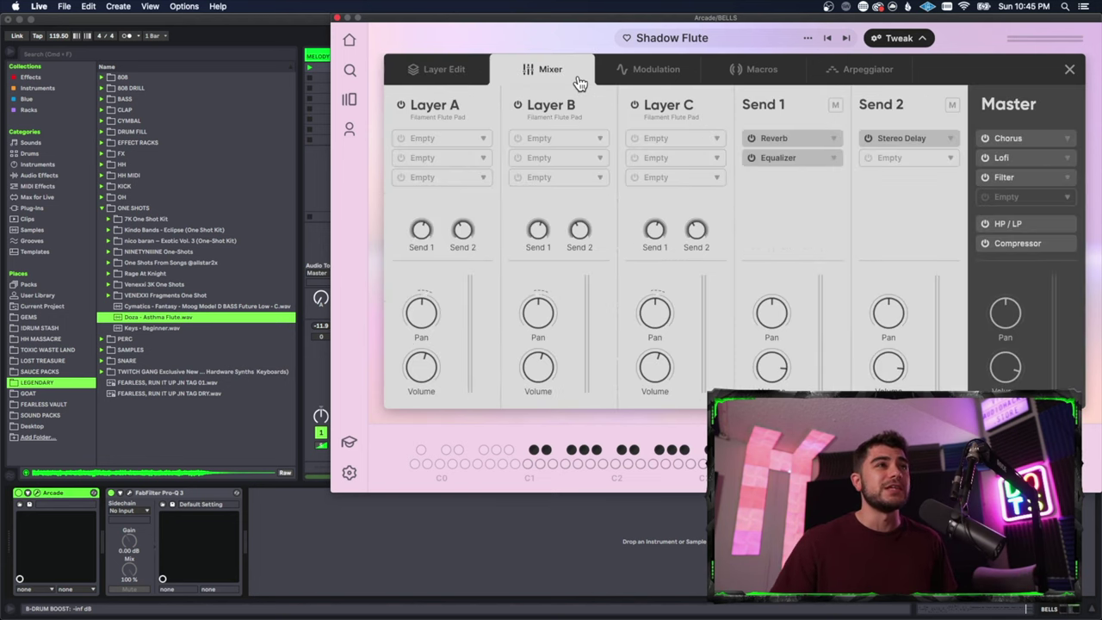
- Look at the kit's Modulation, Macros and Arpeggiator tabs in the Tweak panel
{"action": "left_click", "coordinate": [657, 72]}
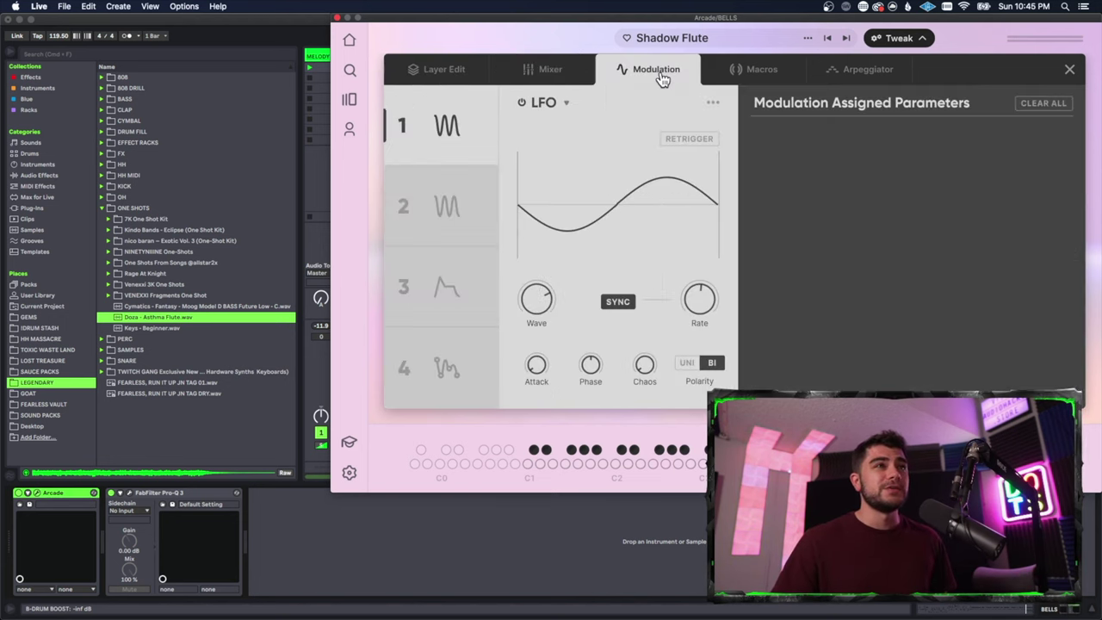
{"action": "left_click", "coordinate": [754, 82]}
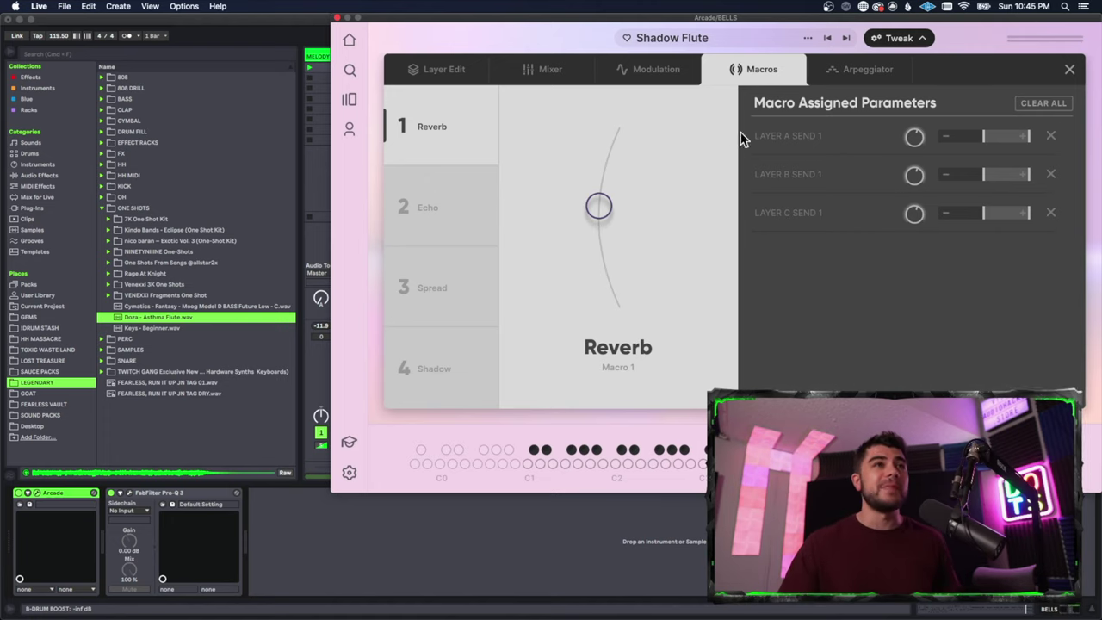
{"action": "left_click", "coordinate": [857, 76]}
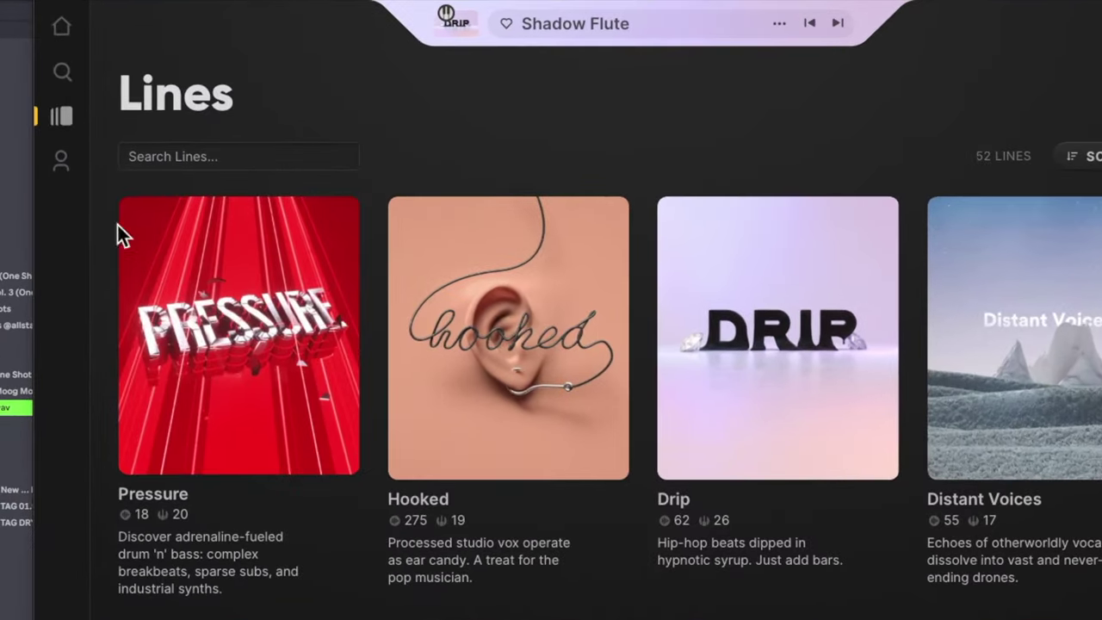
- View the Pressure line's note kits, then run a kit search limited to Note Kits
{"action": "left_click", "coordinate": [209, 322]}
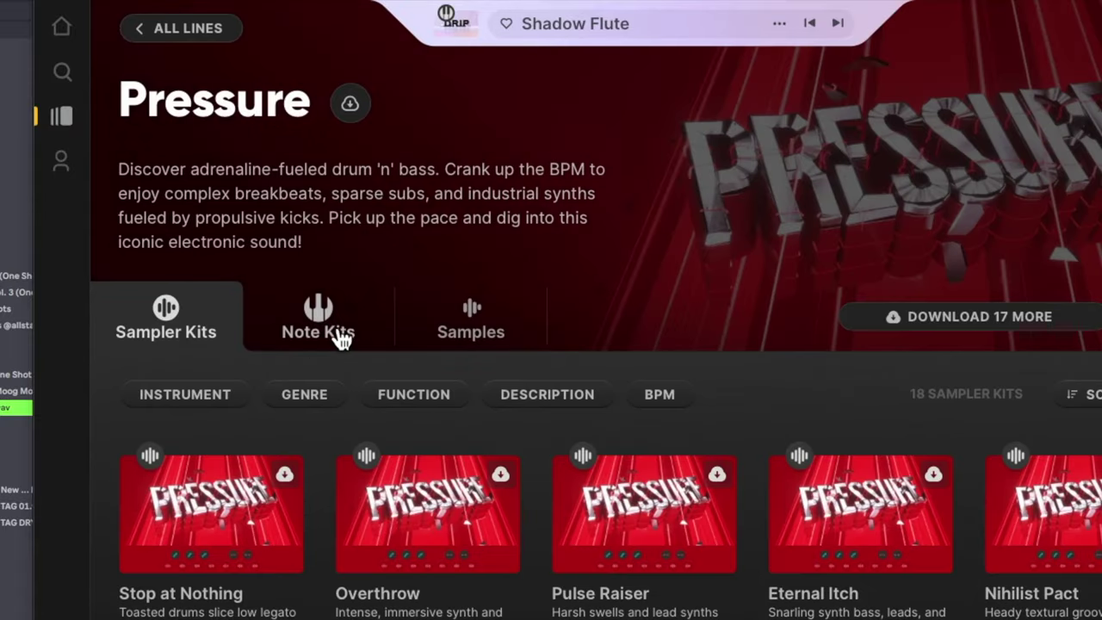
{"action": "left_click", "coordinate": [340, 335]}
{"action": "scroll", "coordinate": [714, 516], "scroll_direction": "down", "scroll_amount": 5}
{"action": "scroll", "coordinate": [650, 561], "scroll_direction": "up", "scroll_amount": 5}
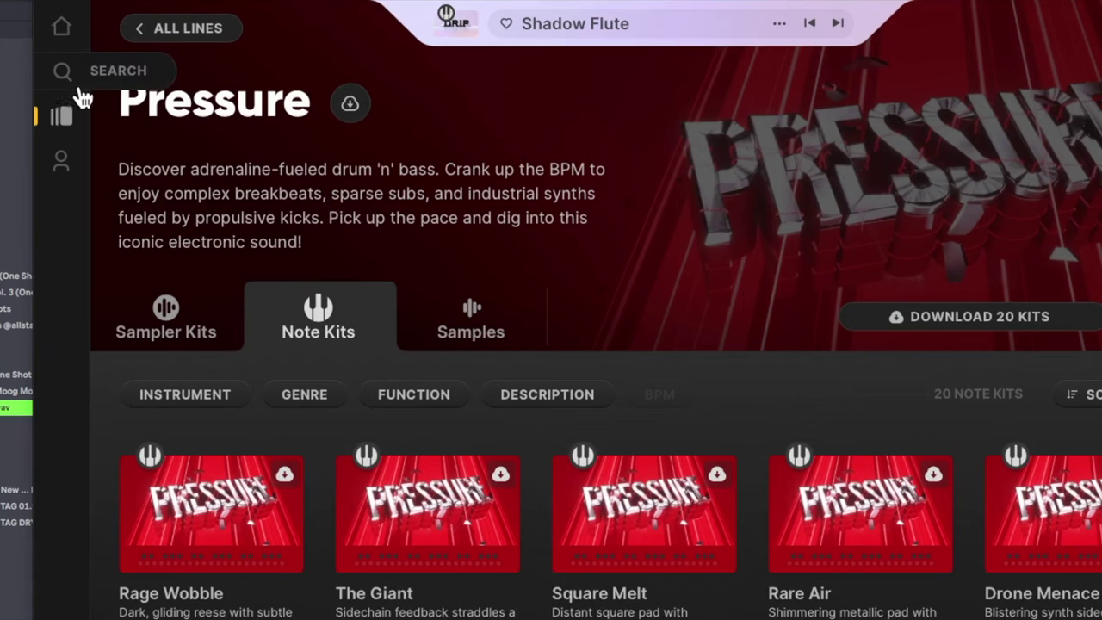
{"action": "left_click", "coordinate": [63, 74]}
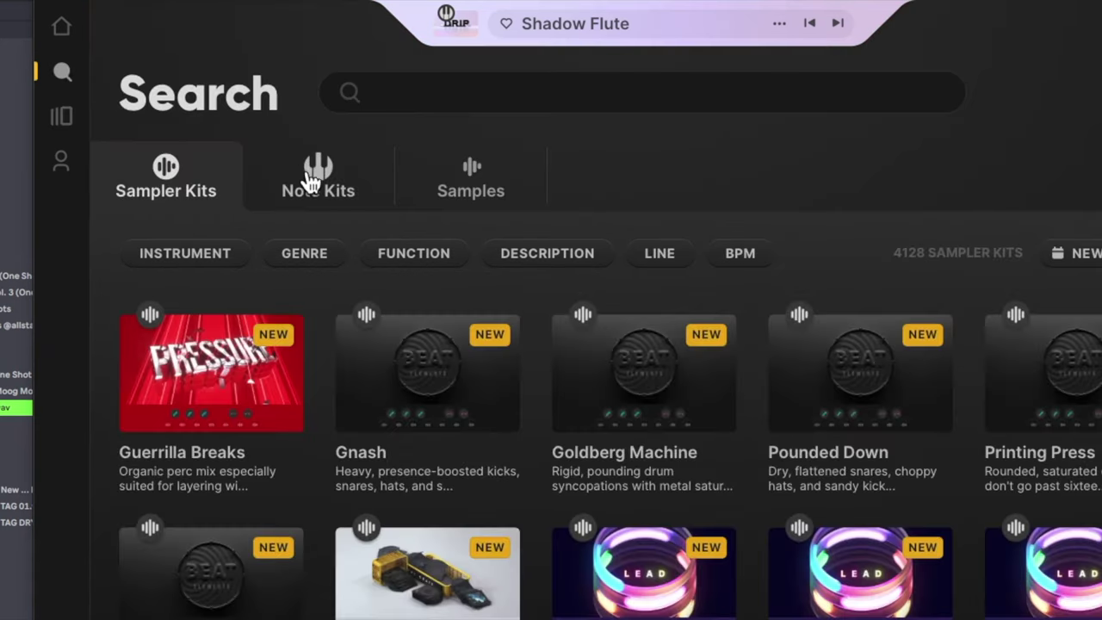
{"action": "left_click", "coordinate": [312, 182]}
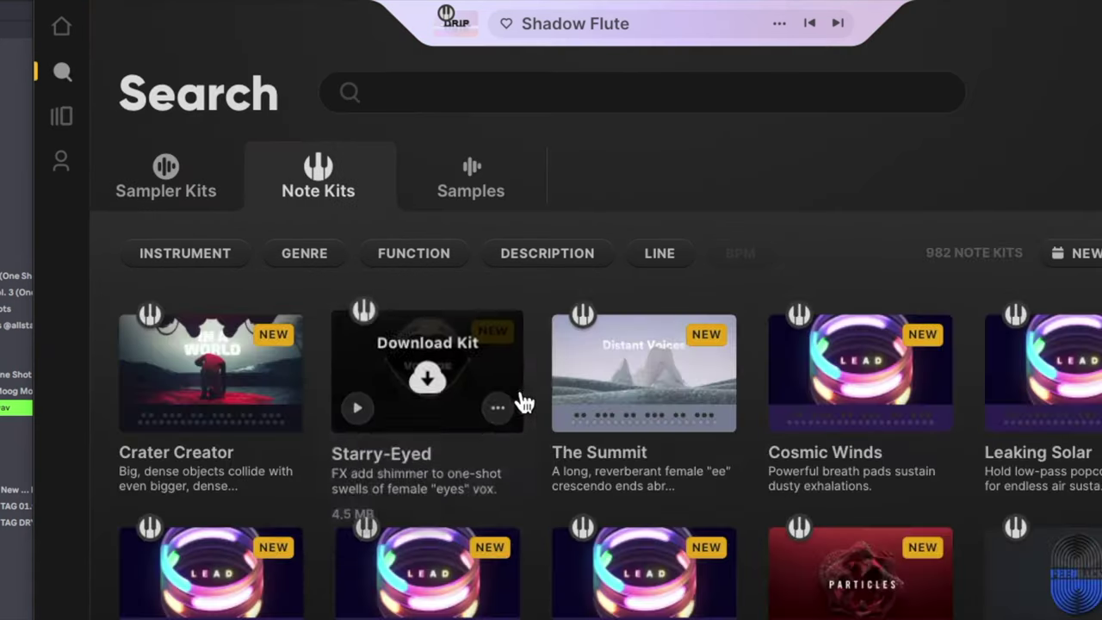
{"action": "left_click", "coordinate": [451, 92]}
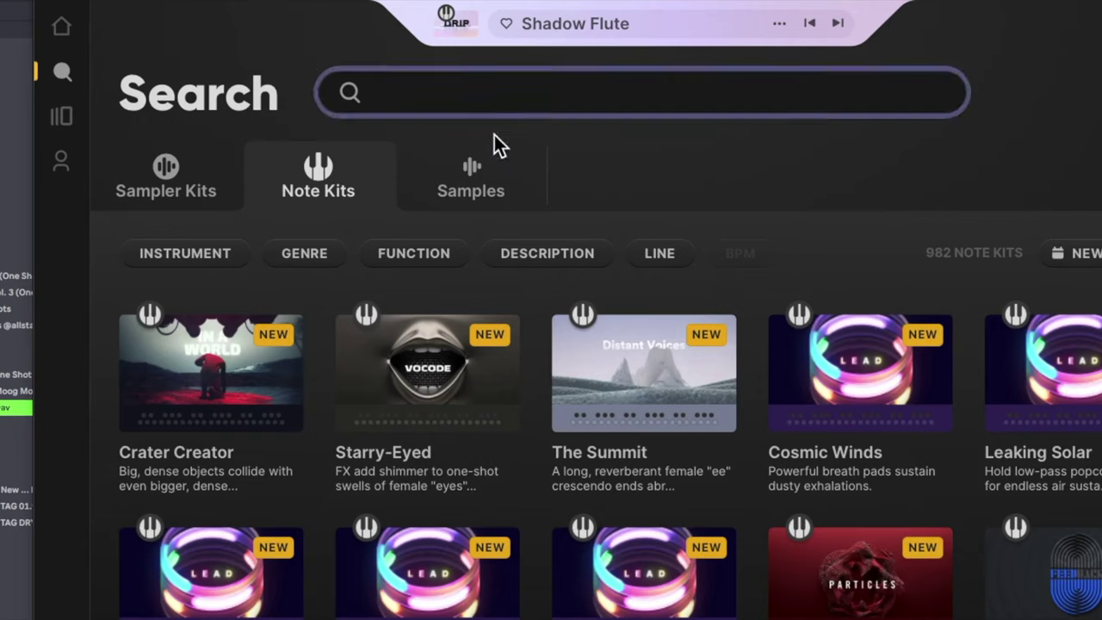
- Return to Arcade's Home page and scroll down through its kit rows
{"action": "left_click", "coordinate": [64, 29]}
{"action": "scroll", "coordinate": [499, 405], "scroll_direction": "down", "scroll_amount": 2}
{"action": "scroll", "coordinate": [509, 524], "scroll_direction": "down", "scroll_amount": 3}
{"action": "scroll", "coordinate": [516, 542], "scroll_direction": "down", "scroll_amount": 3}
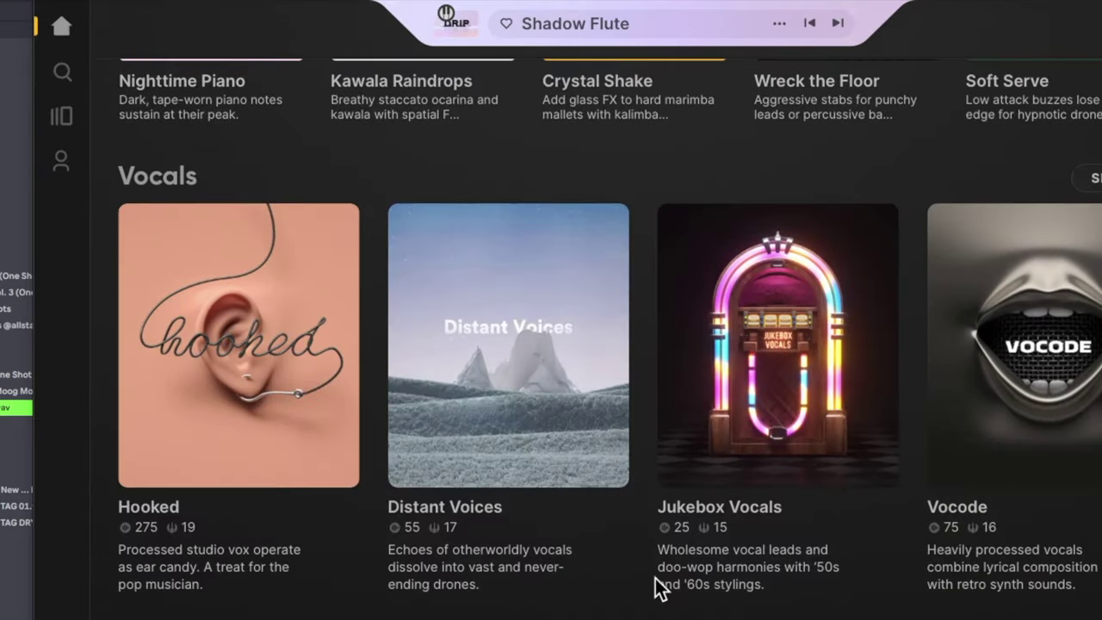
{"action": "scroll", "coordinate": [659, 586], "scroll_direction": "down", "scroll_amount": 7}
{"action": "scroll", "coordinate": [856, 499], "scroll_direction": "down", "scroll_amount": 10}
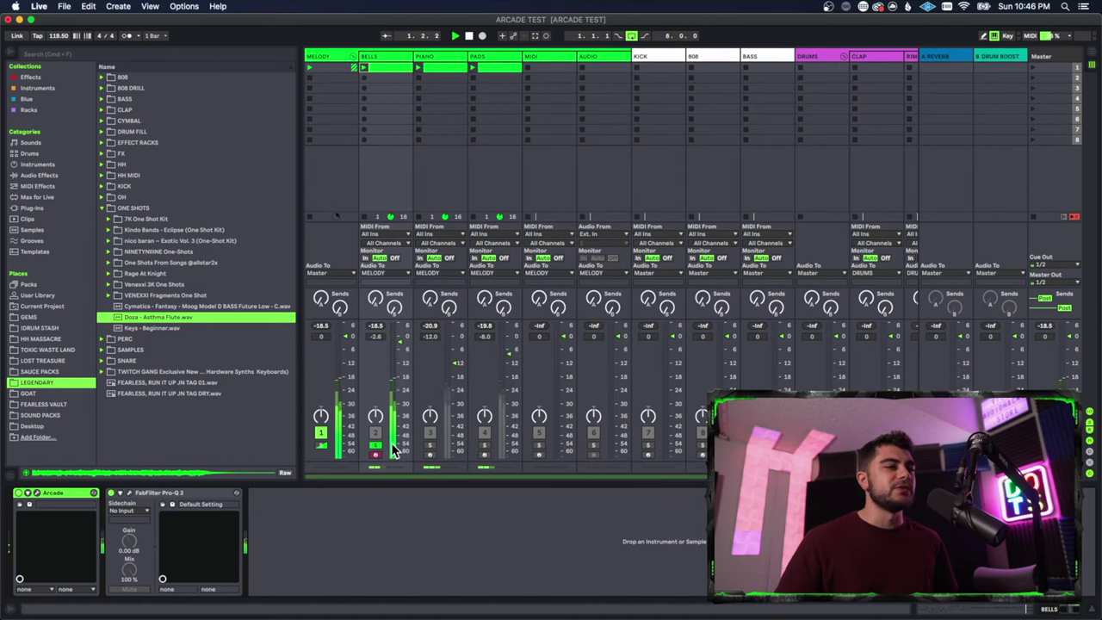
- Open the Piano clip, select all its chord notes, and play them back
{"action": "double_click", "coordinate": [438, 67]}
{"action": "left_click_drag", "start_coordinate": [352, 169], "coordinate": [1033, 516]}
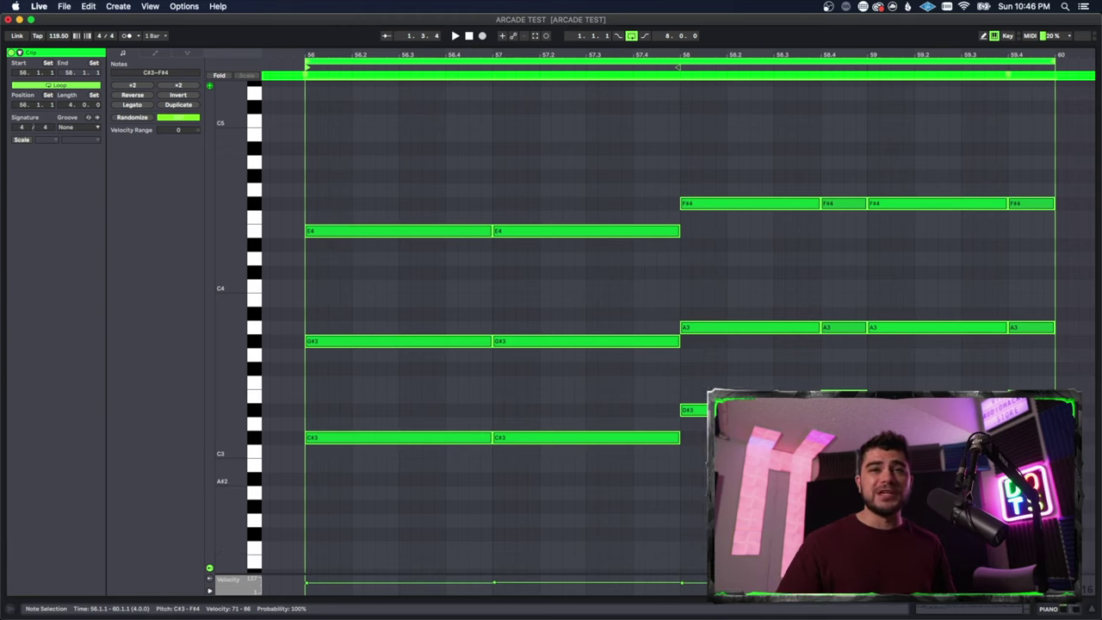
{"action": "key", "text": "space"}
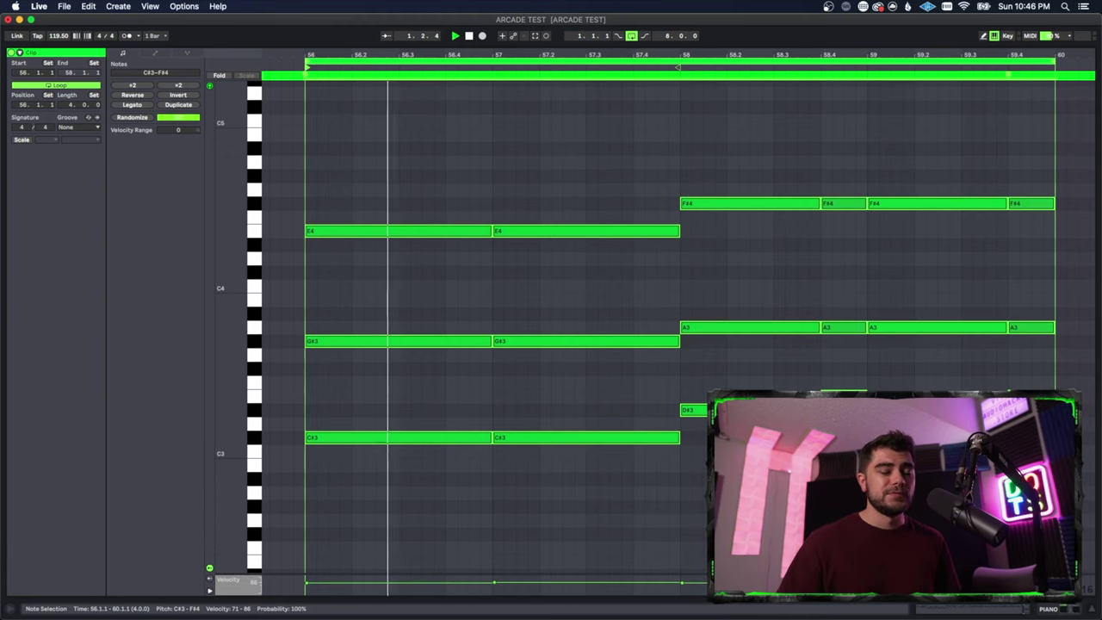
{"action": "left_click", "coordinate": [833, 482]}
- Return to the session mixer and open the PIANO track's Arcade instrument showing Acid Keys
{"action": "scroll", "coordinate": [654, 344], "scroll_direction": "up", "scroll_amount": 2}
{"action": "scroll", "coordinate": [654, 344], "scroll_direction": "down", "scroll_amount": 2}
{"action": "left_click", "coordinate": [1067, 610]}
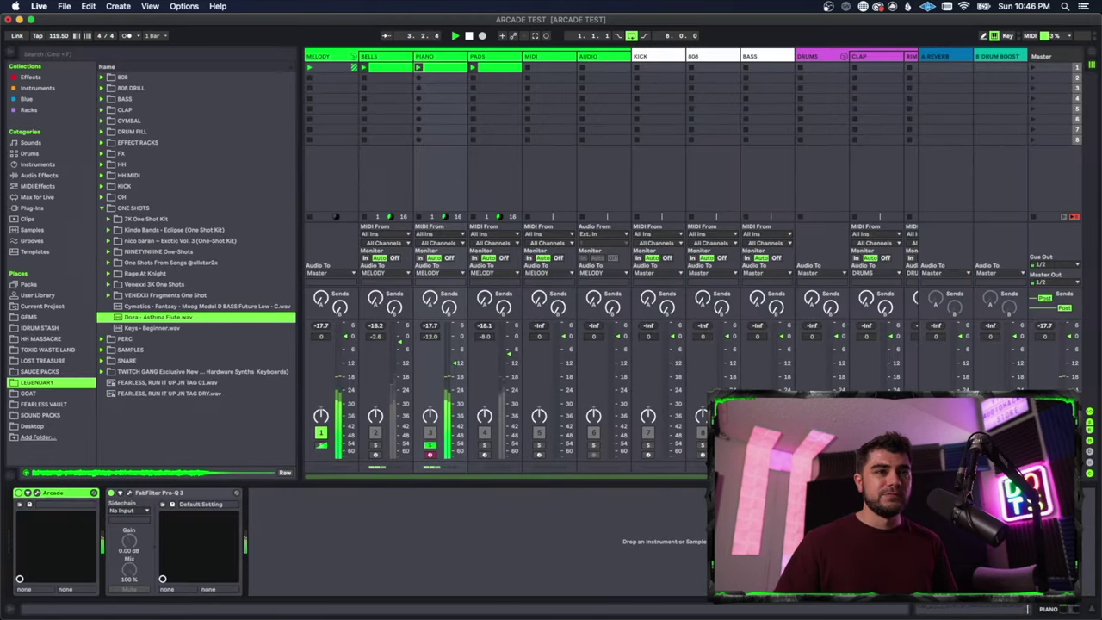
{"action": "key", "text": "super+alt+p"}
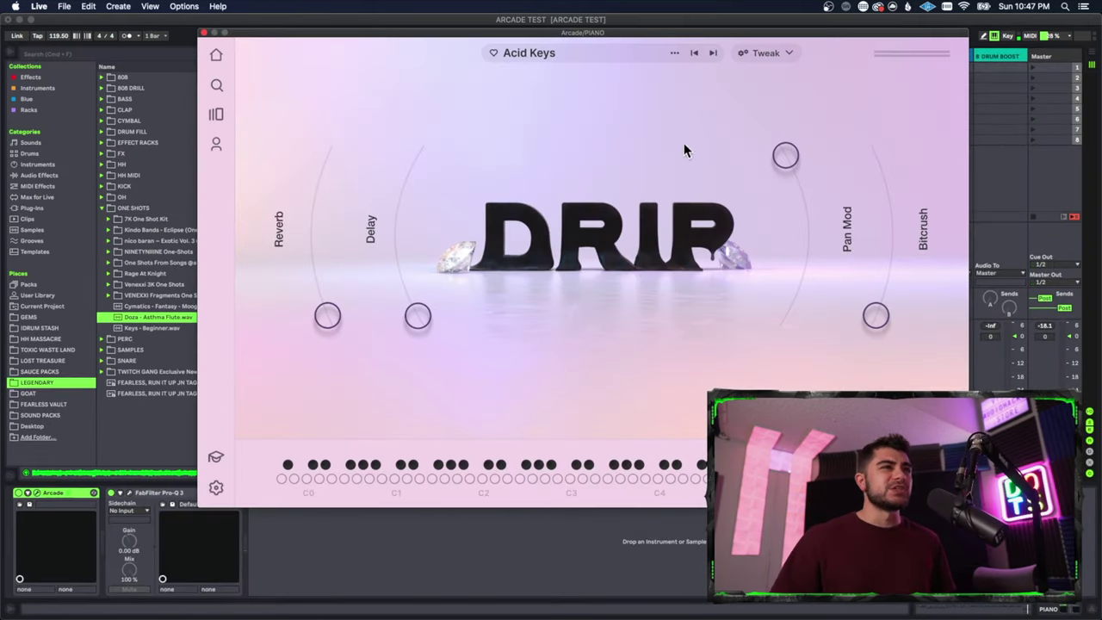
- Close the PIANO track's Arcade window and bring up Arcade on the PADS track
{"action": "left_click", "coordinate": [203, 32]}
{"action": "left_click", "coordinate": [478, 430]}
{"action": "key", "text": "super+alt+p"}
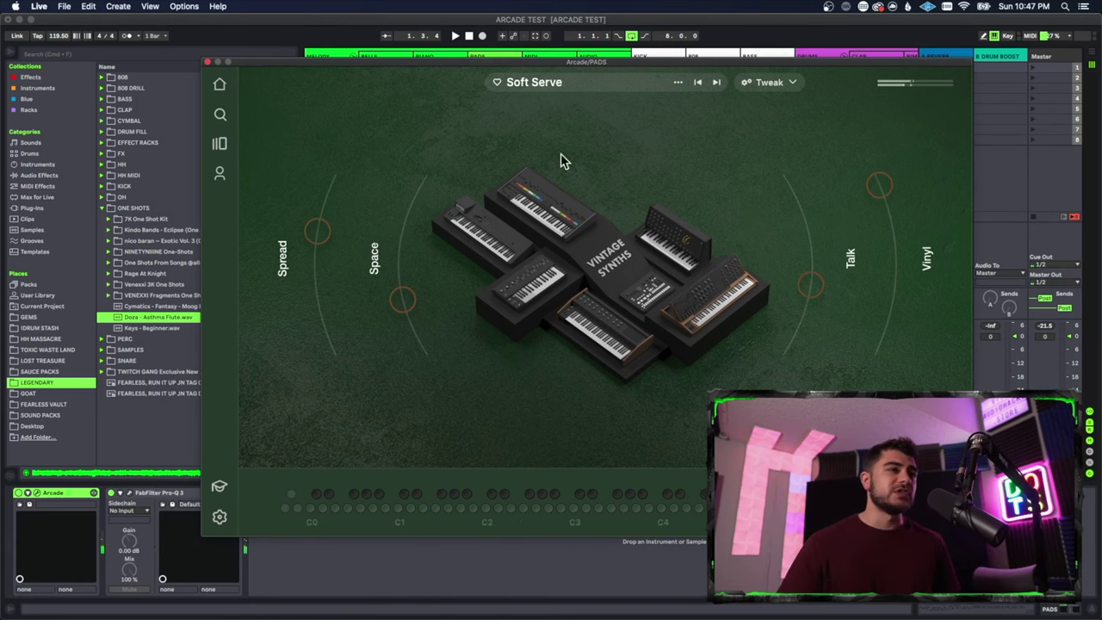
- Move the PADS Arcade window aside, re-enable all melody tracks, then hide Arcade
{"action": "left_click_drag", "start_coordinate": [487, 66], "coordinate": [889, 25]}
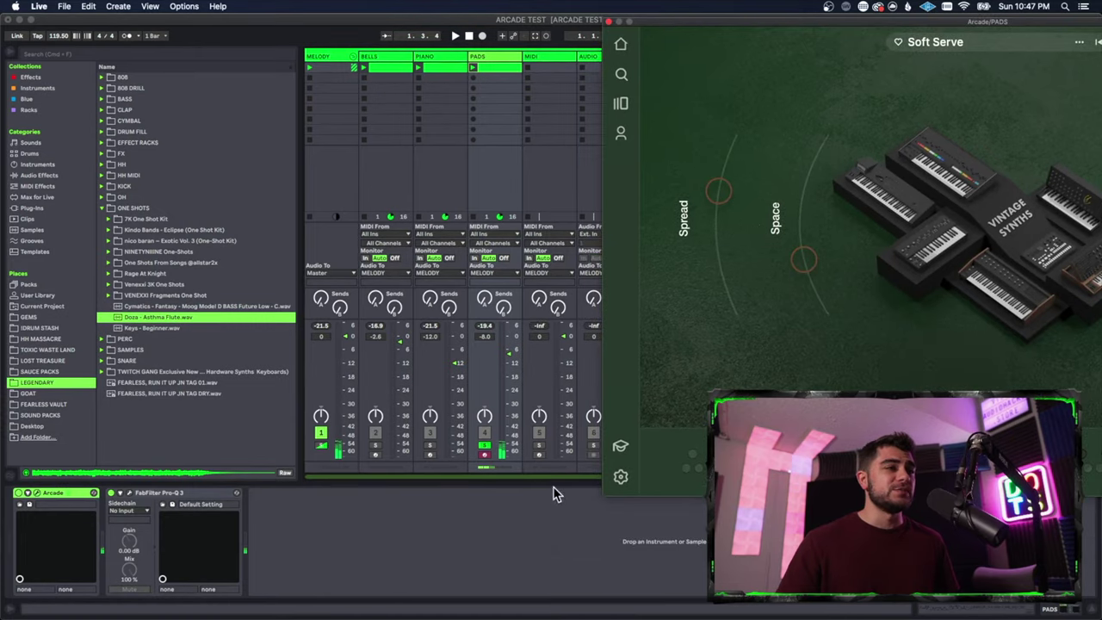
{"action": "left_click_drag", "start_coordinate": [638, 33], "coordinate": [589, 41]}
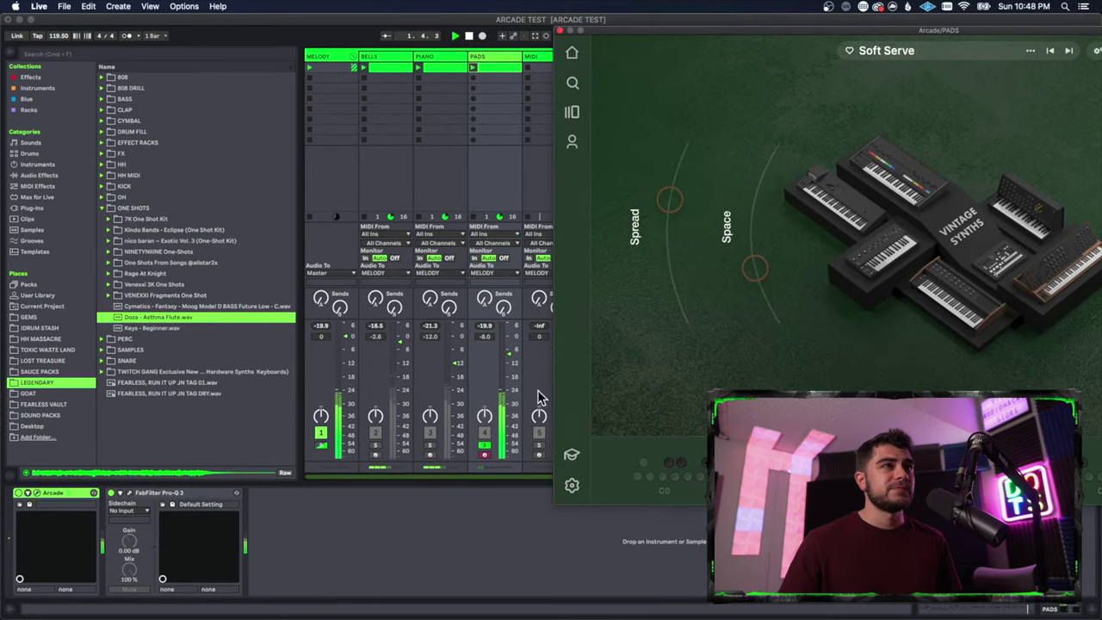
{"action": "left_click", "coordinate": [488, 460]}
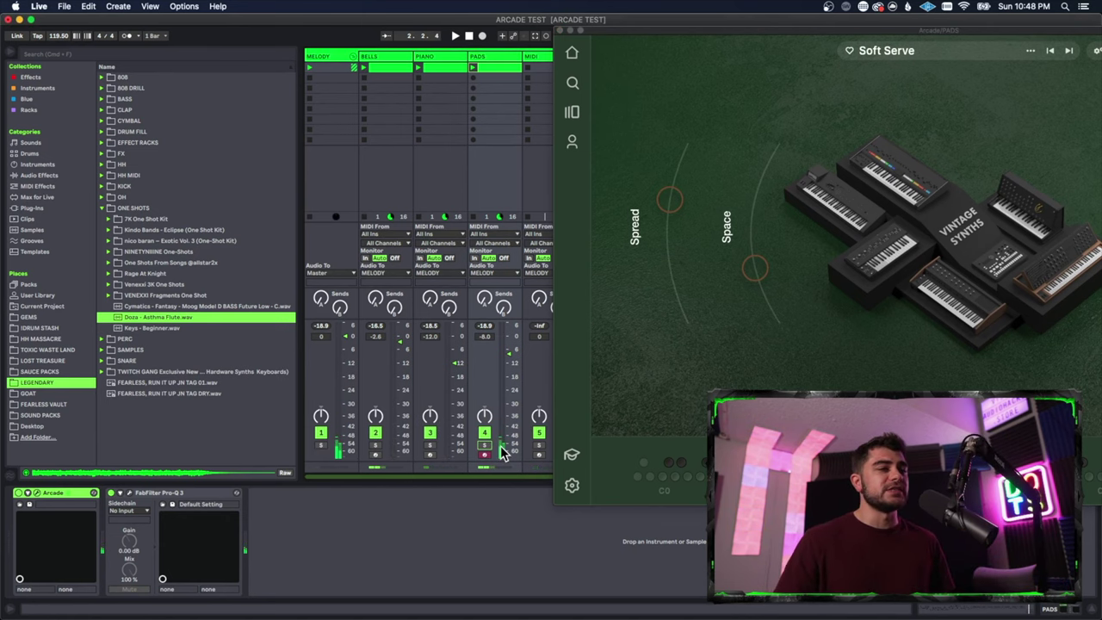
{"action": "key", "text": "super+alt+p"}
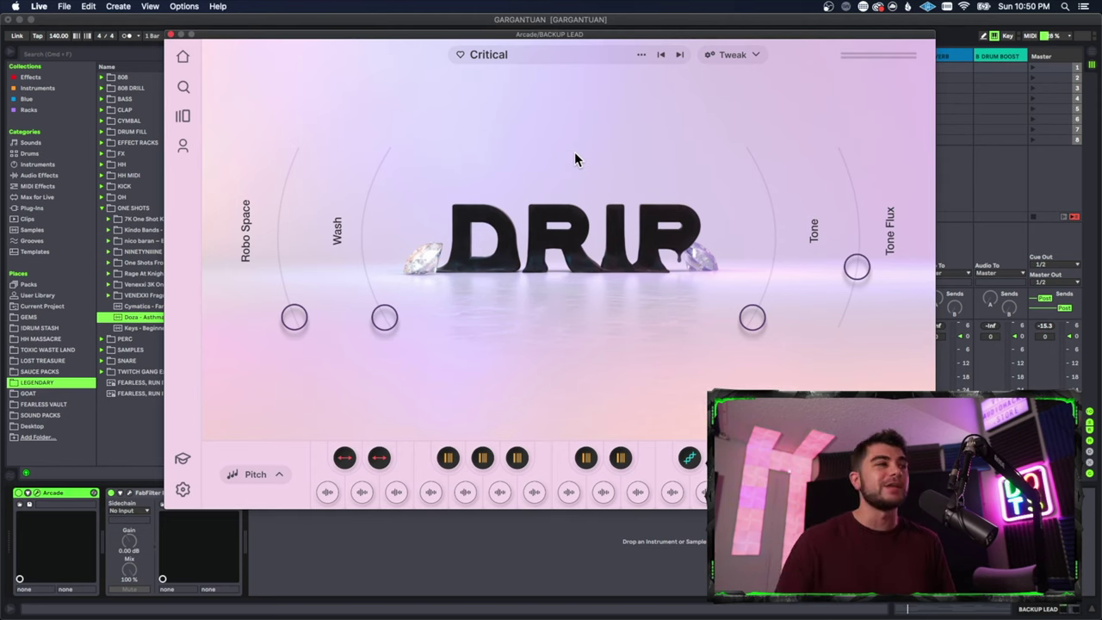
- Close the BACKUP LEAD Arcade window and show the BACKUP LEAD clip's melody notes, deselected
{"action": "left_click_drag", "start_coordinate": [507, 35], "coordinate": [511, 17]}
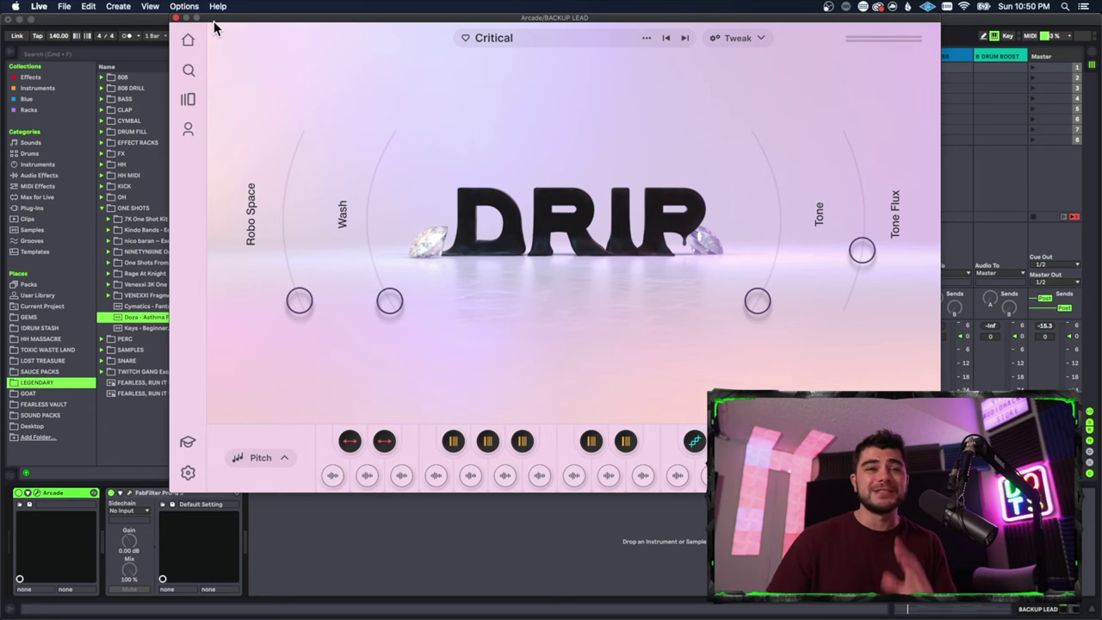
{"action": "key", "text": "super+alt+p"}
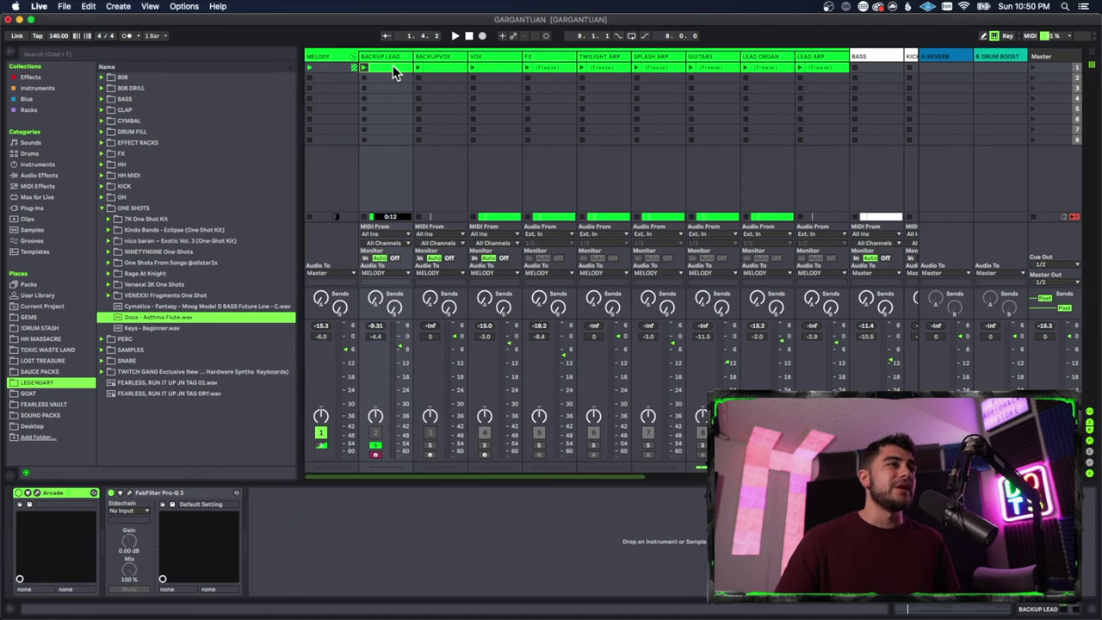
{"action": "double_click", "coordinate": [393, 69]}
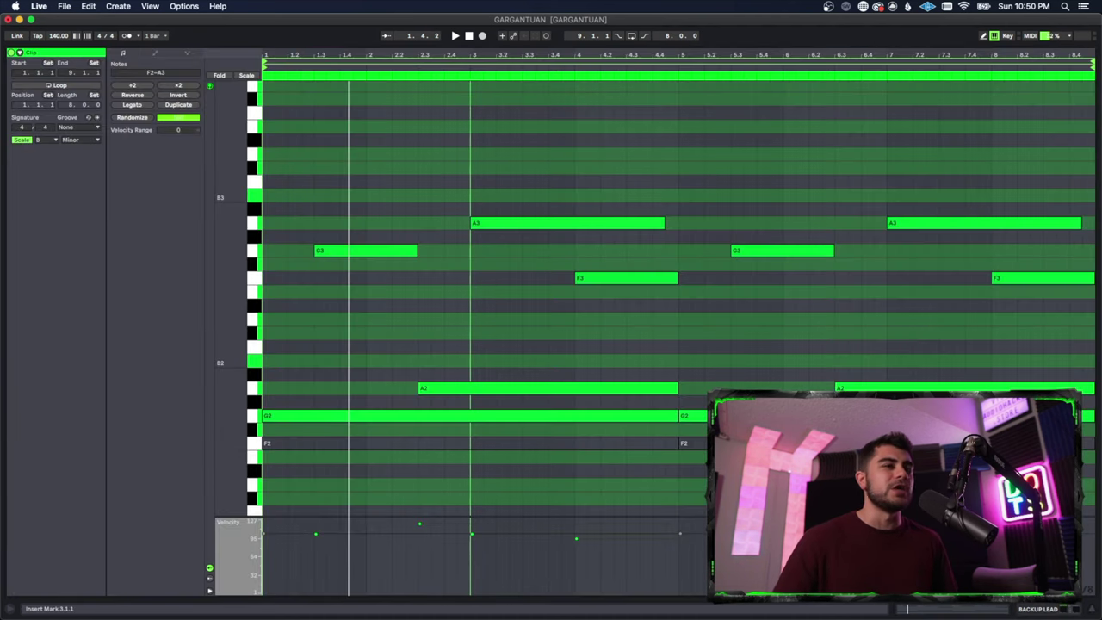
{"action": "left_click", "coordinate": [547, 387]}
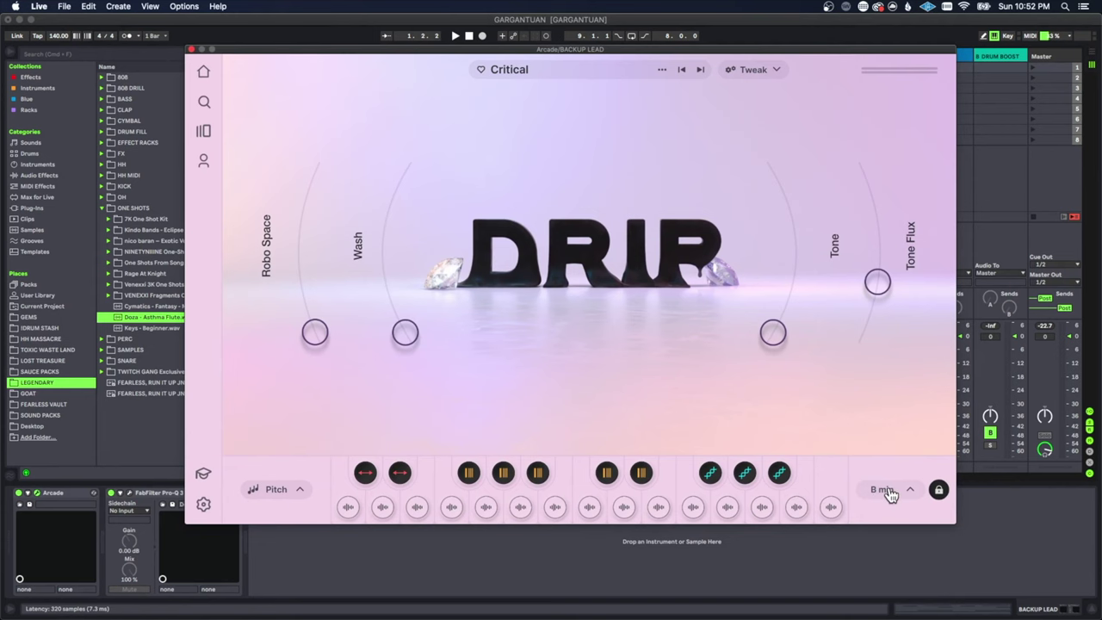
{"action": "left_click", "coordinate": [886, 490]}
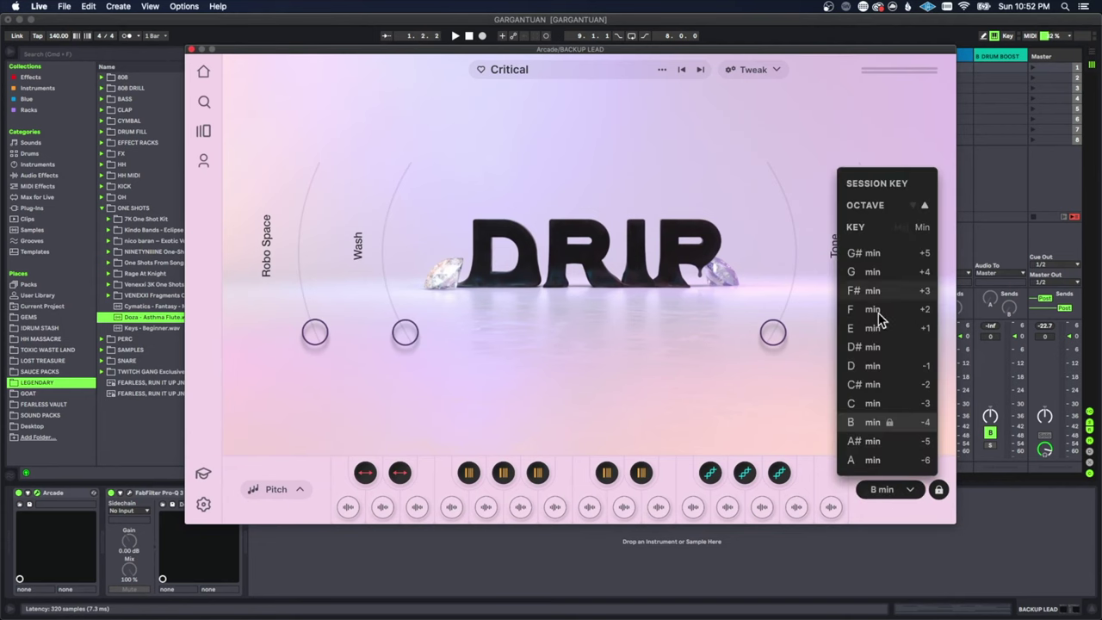
{"action": "left_click", "coordinate": [897, 501]}
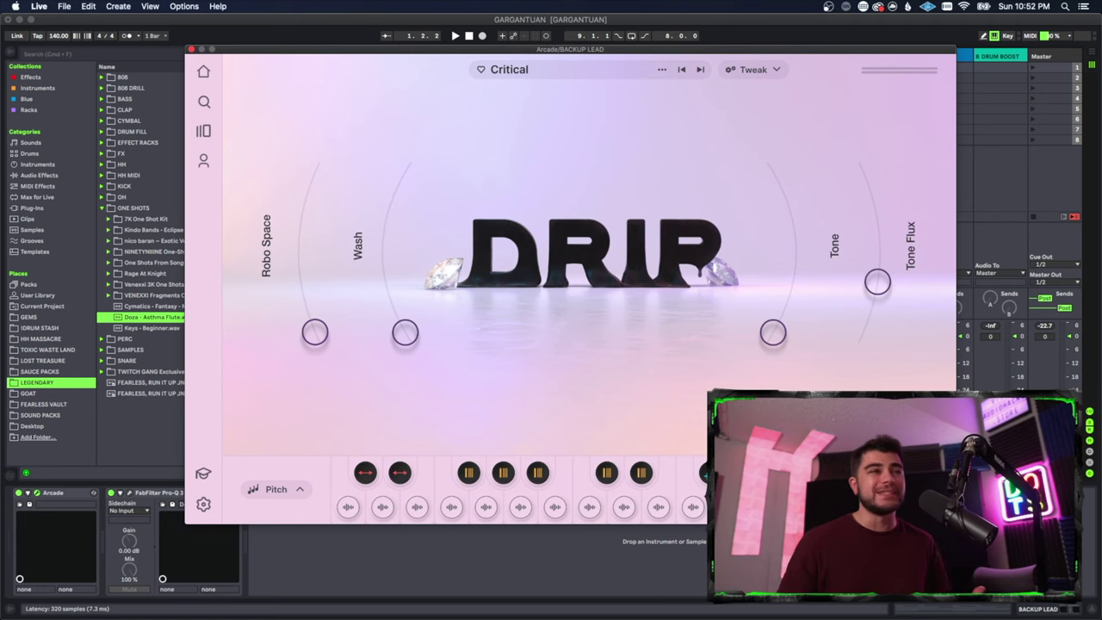
{"action": "left_click", "coordinate": [191, 48]}
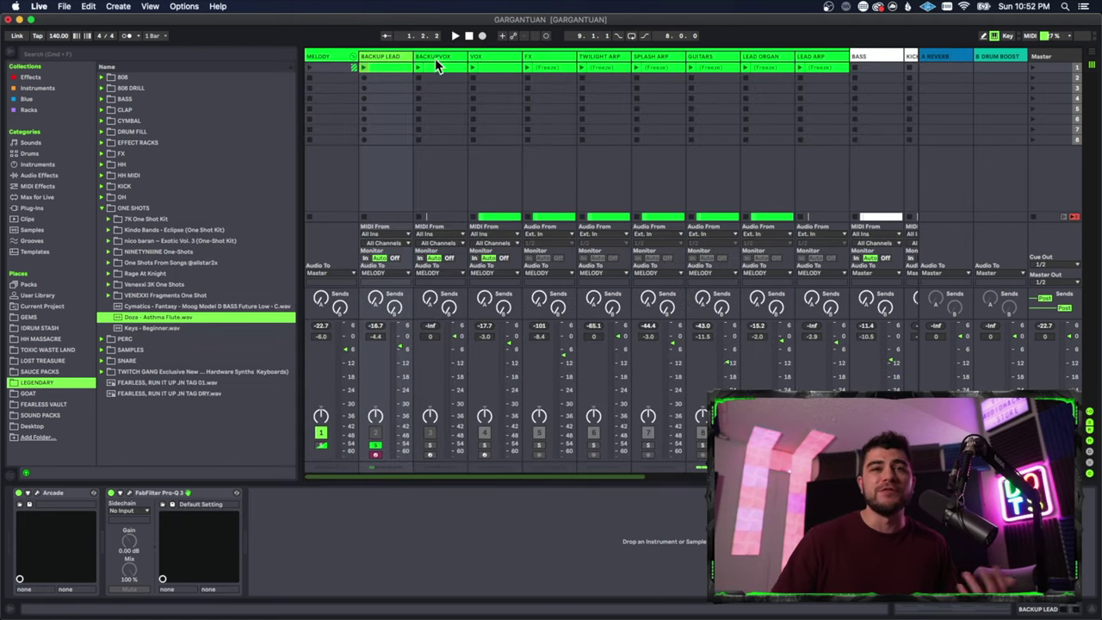
{"action": "key", "text": "super+alt+p"}
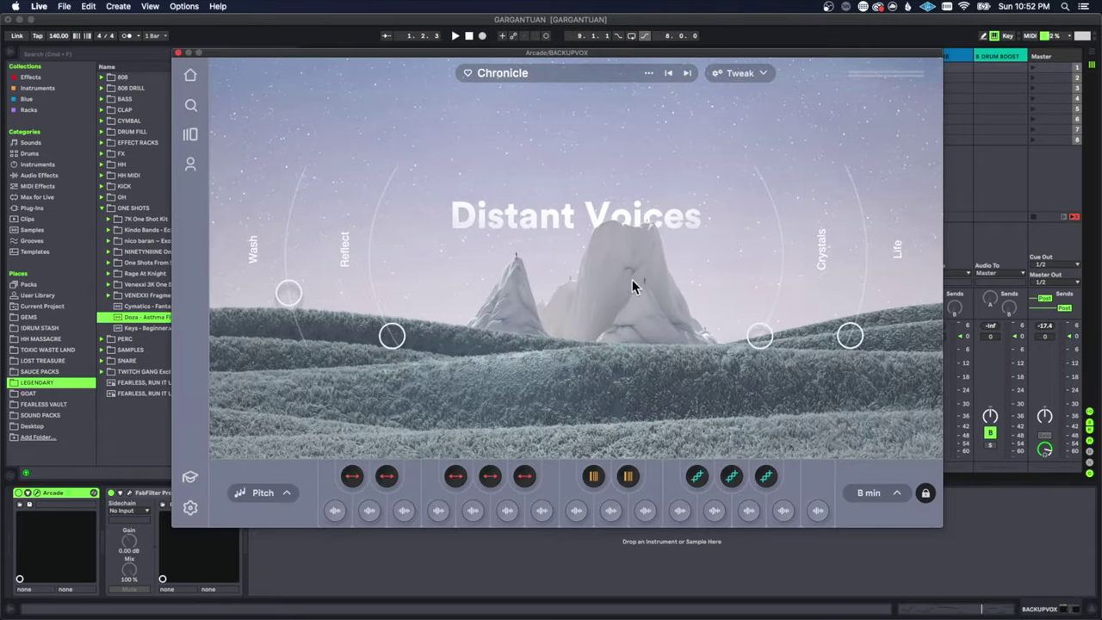
{"action": "left_click", "coordinate": [872, 497]}
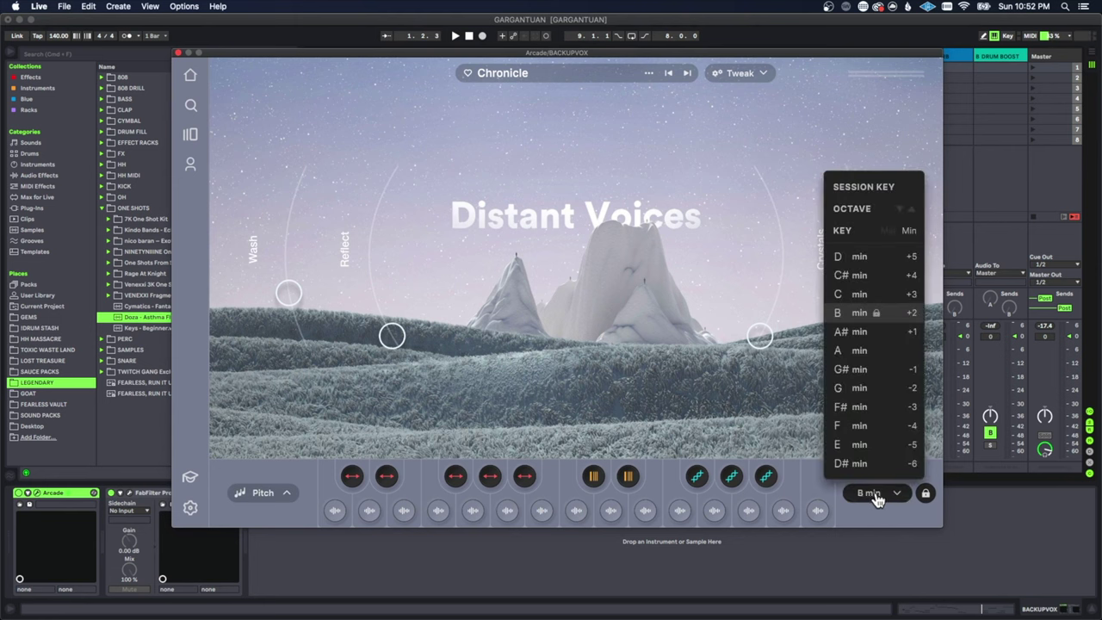
{"action": "left_click", "coordinate": [884, 499]}
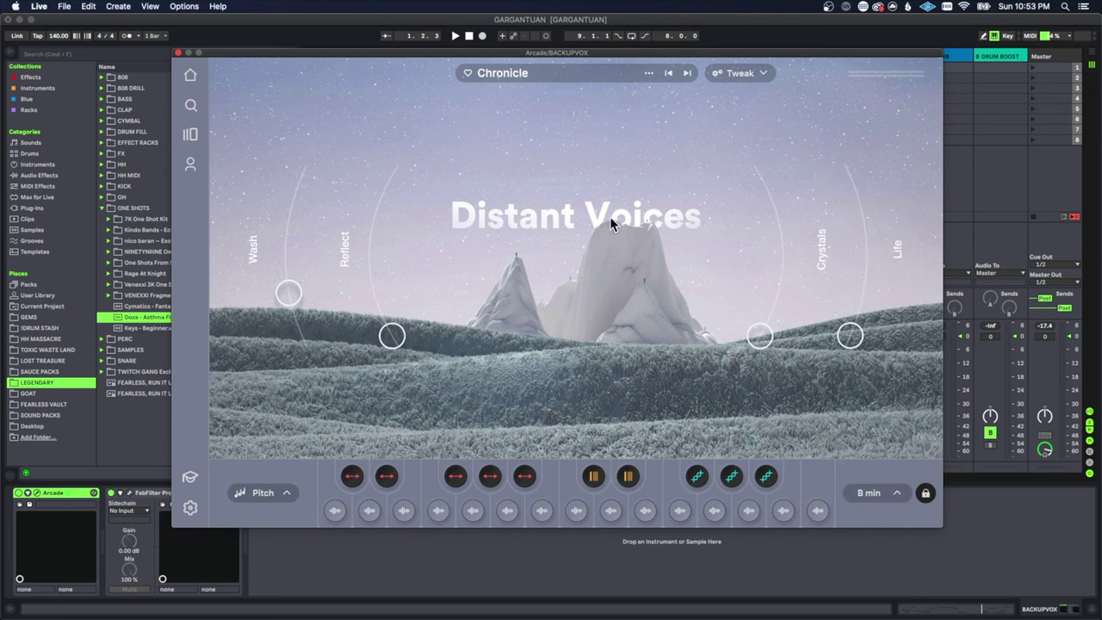
{"action": "left_click", "coordinate": [881, 504]}
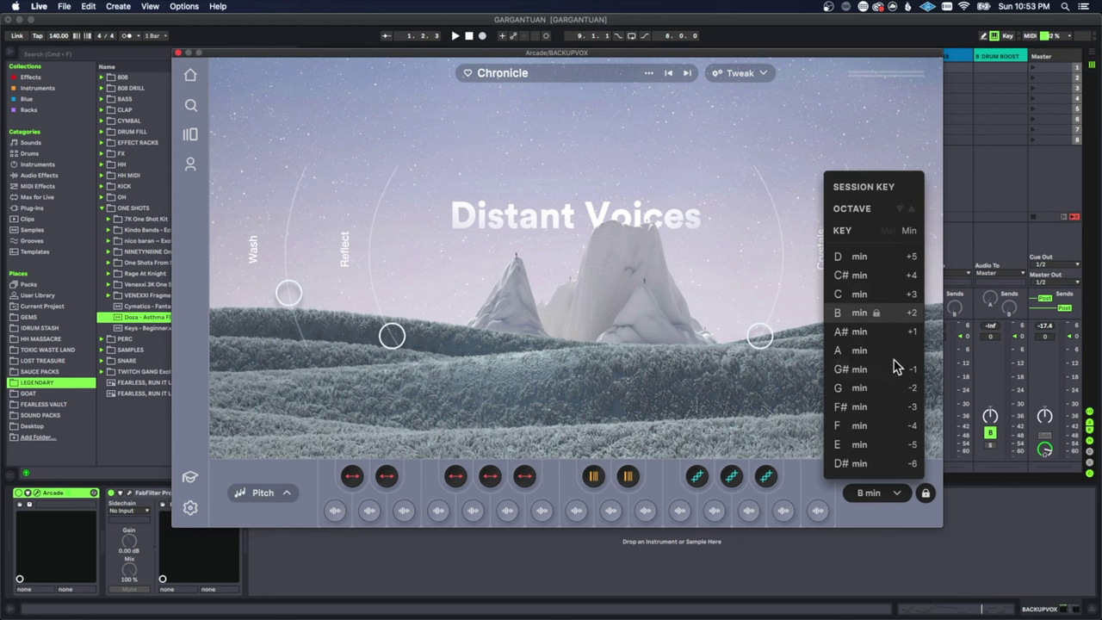
{"action": "left_click", "coordinate": [882, 506]}
{"action": "left_click", "coordinate": [178, 53]}
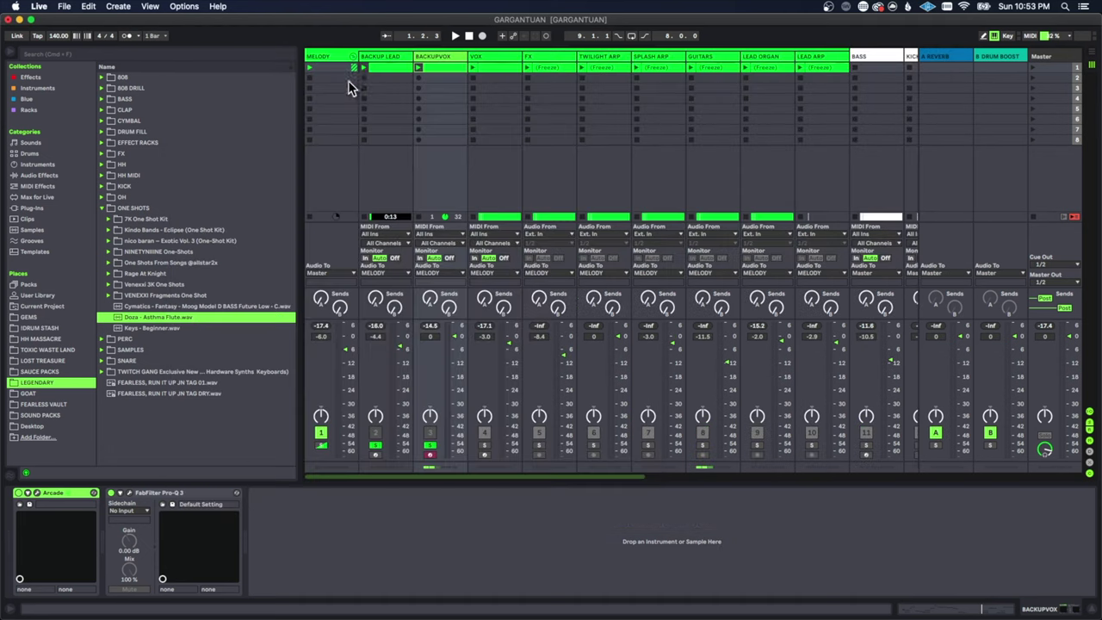
{"action": "left_click", "coordinate": [387, 59]}
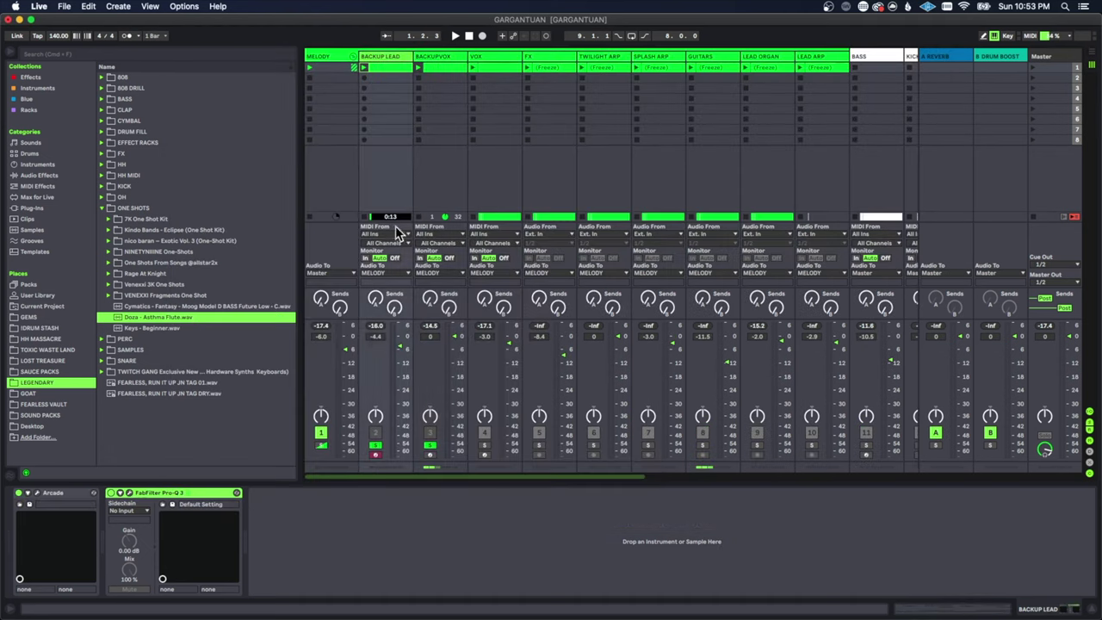
{"action": "left_click", "coordinate": [37, 494]}
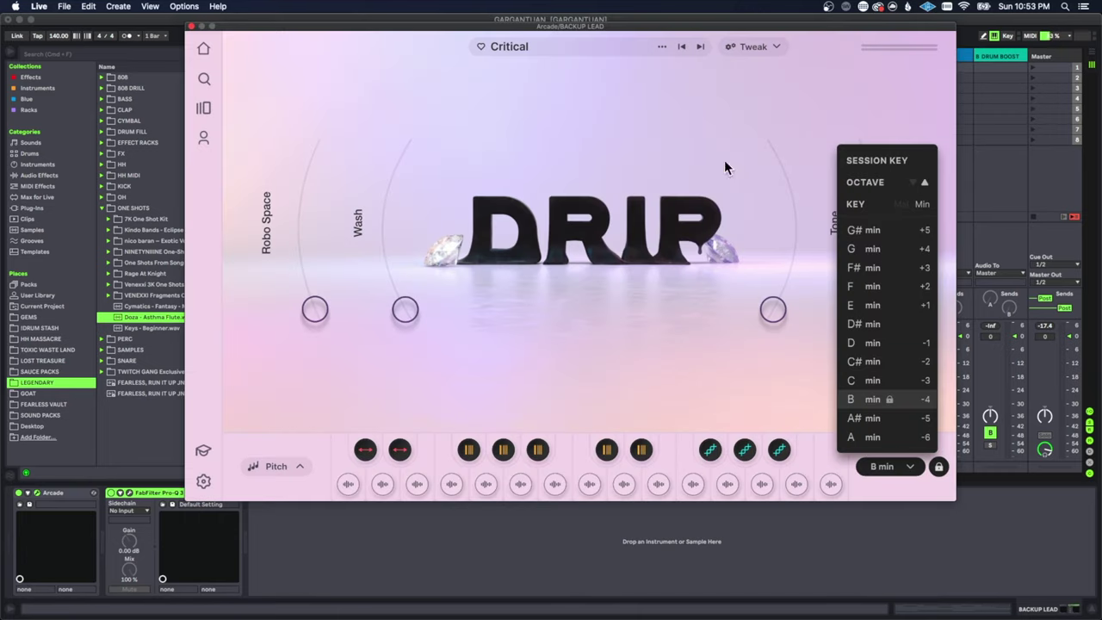
{"action": "left_click", "coordinate": [190, 27]}
{"action": "left_click", "coordinate": [453, 56]}
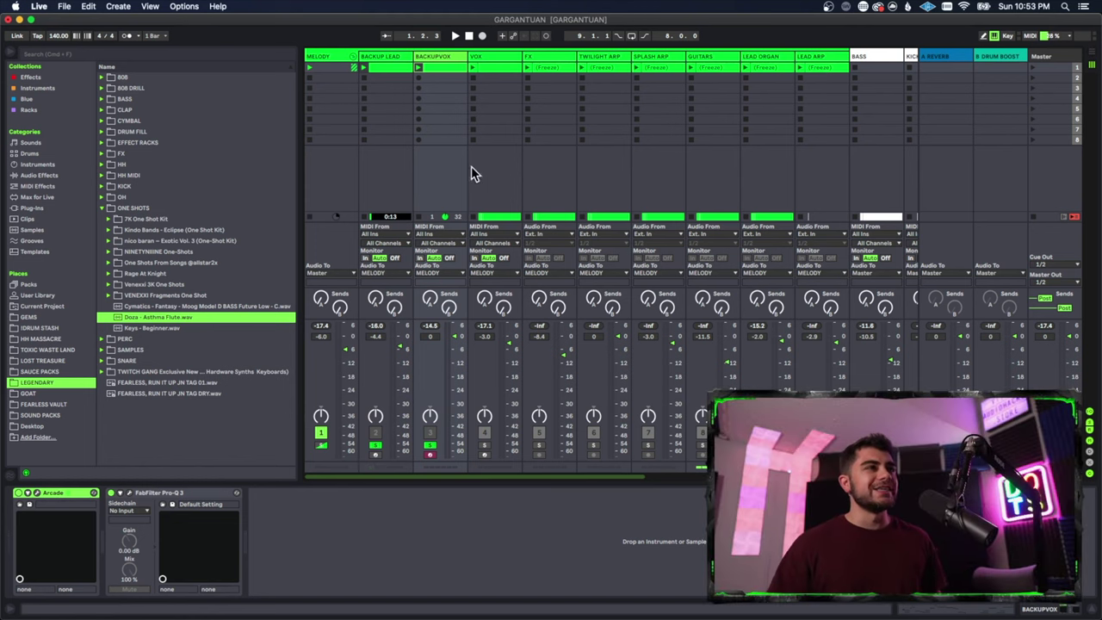
- Open the Backup Vox clip's notes and play its melody through once
{"action": "double_click", "coordinate": [451, 69]}
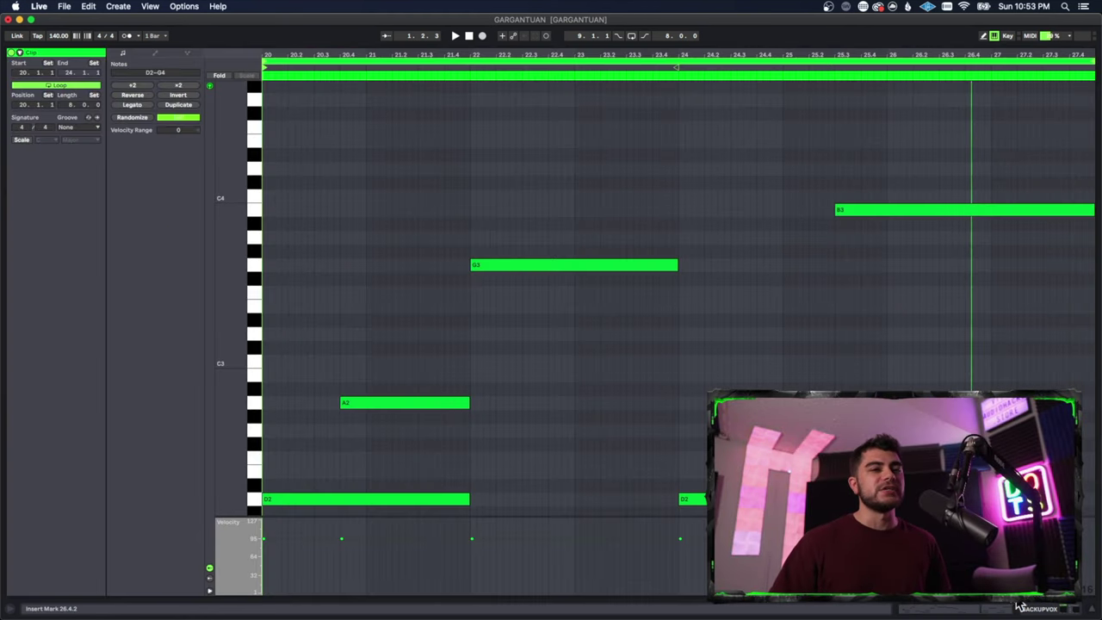
{"action": "scroll", "coordinate": [672, 293], "scroll_direction": "down", "scroll_amount": 2}
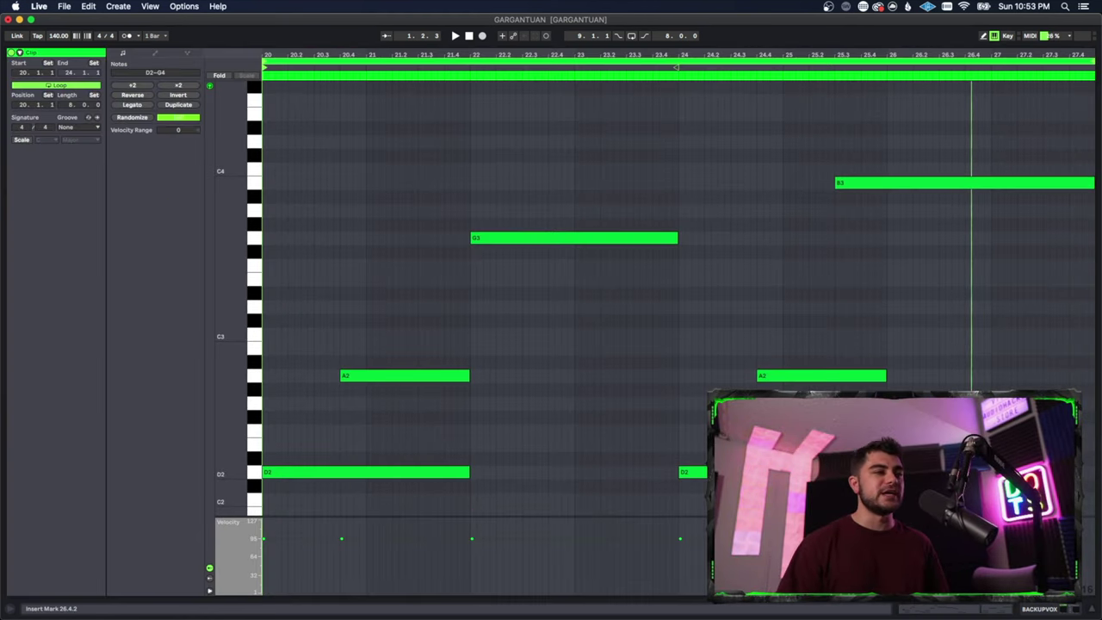
{"action": "key", "text": "space"}
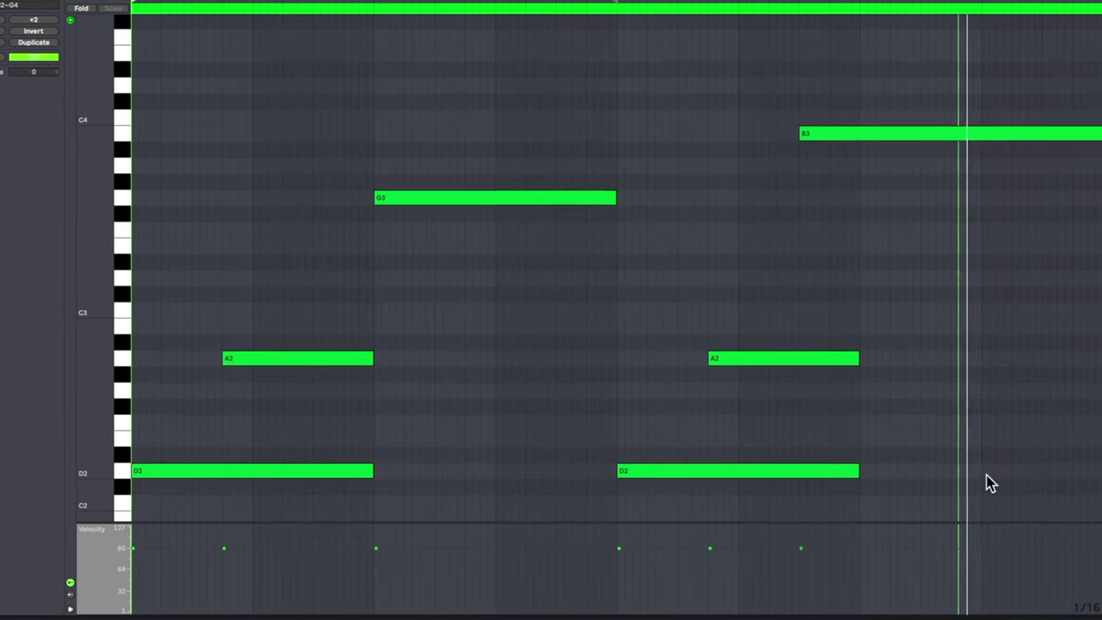
{"action": "key", "text": "space"}
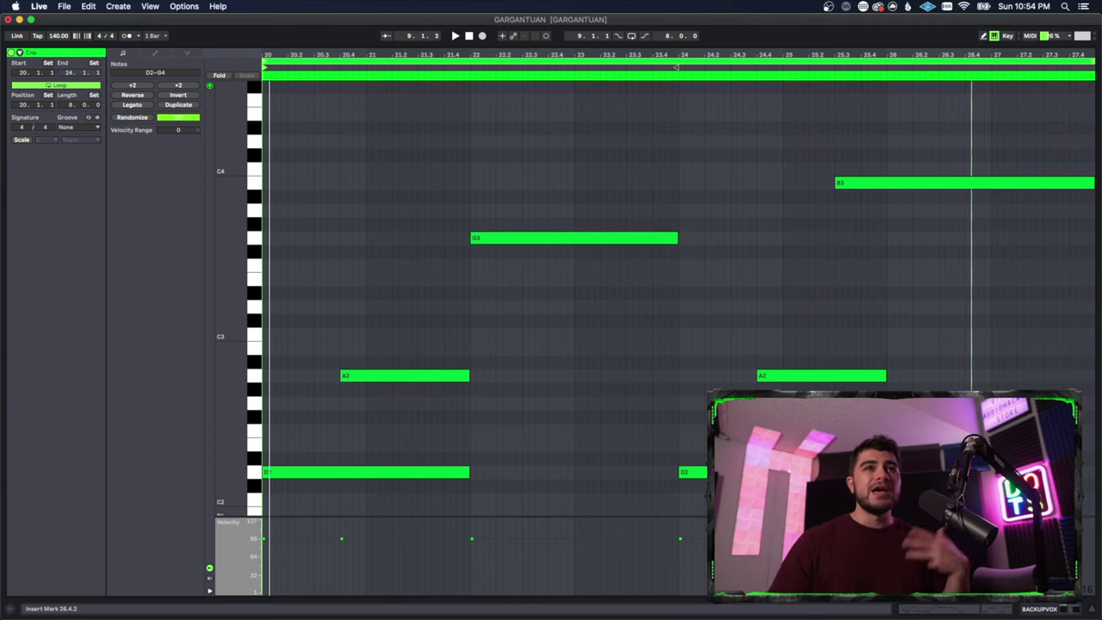
- Check the Backup Lead clip's notes, then switch from Session to Arrangement view
{"action": "left_click", "coordinate": [1051, 609]}
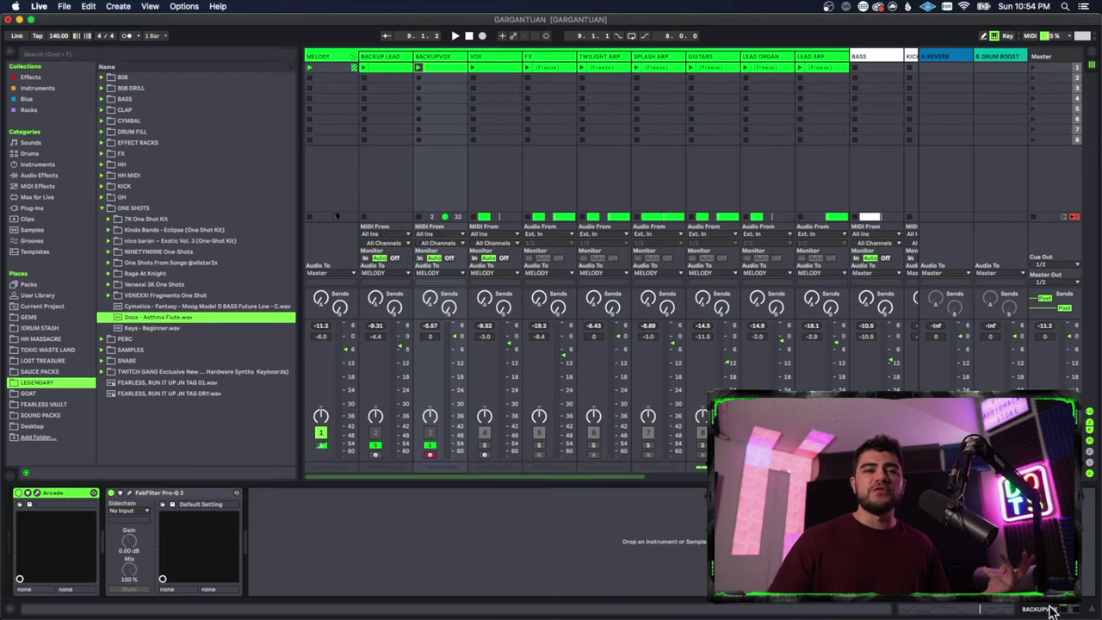
{"action": "double_click", "coordinate": [388, 67]}
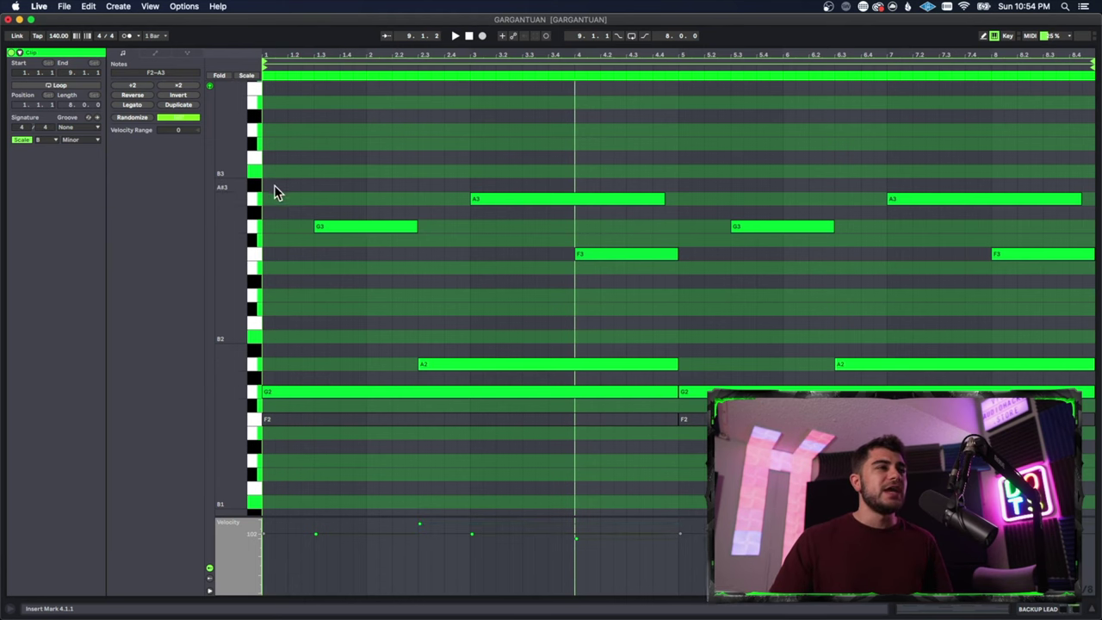
{"action": "left_click", "coordinate": [1053, 609]}
{"action": "key", "text": "Tab"}
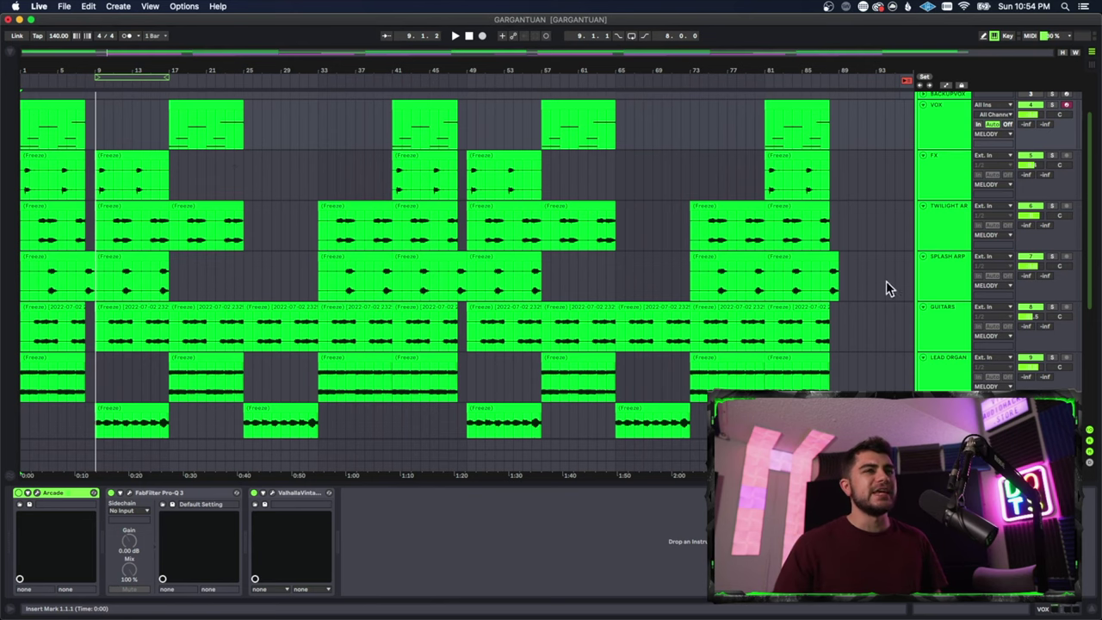
{"action": "left_click", "coordinate": [941, 170]}
{"action": "left_click", "coordinate": [947, 118]}
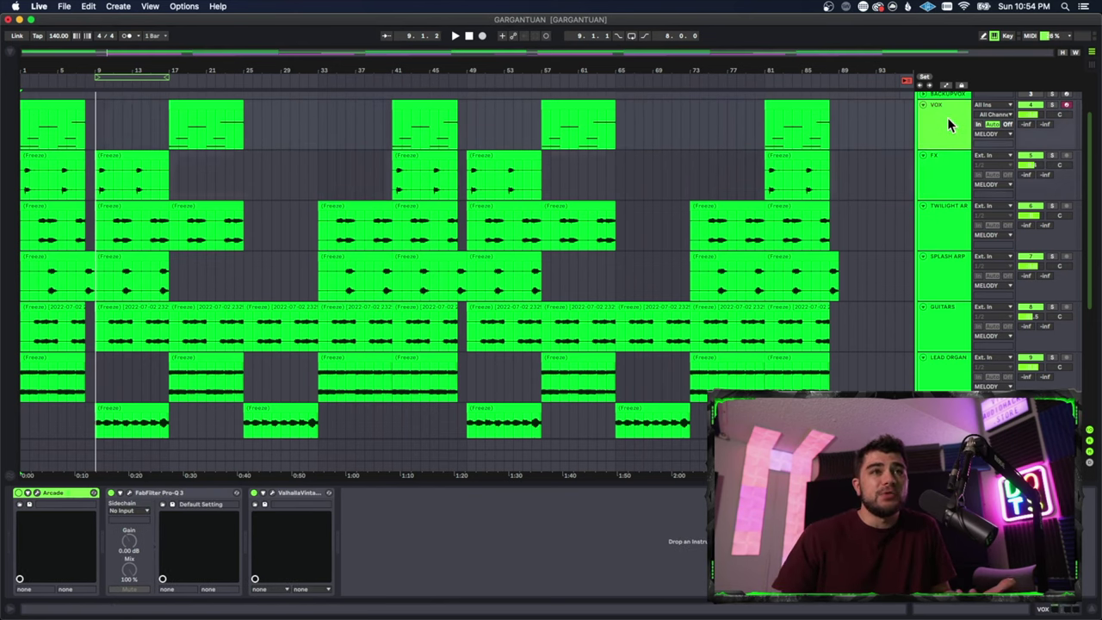
{"action": "left_click", "coordinate": [944, 220]}
{"action": "left_click", "coordinate": [948, 262]}
{"action": "left_click", "coordinate": [952, 314]}
{"action": "left_click", "coordinate": [943, 357]}
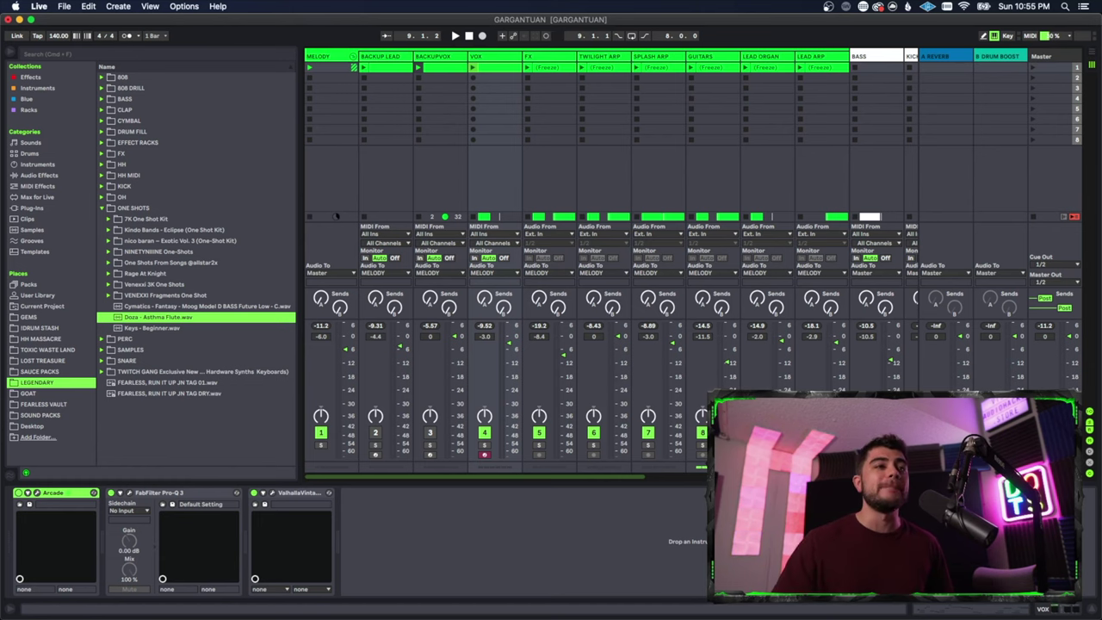
{"action": "left_click_drag", "start_coordinate": [611, 475], "coordinate": [624, 476]}
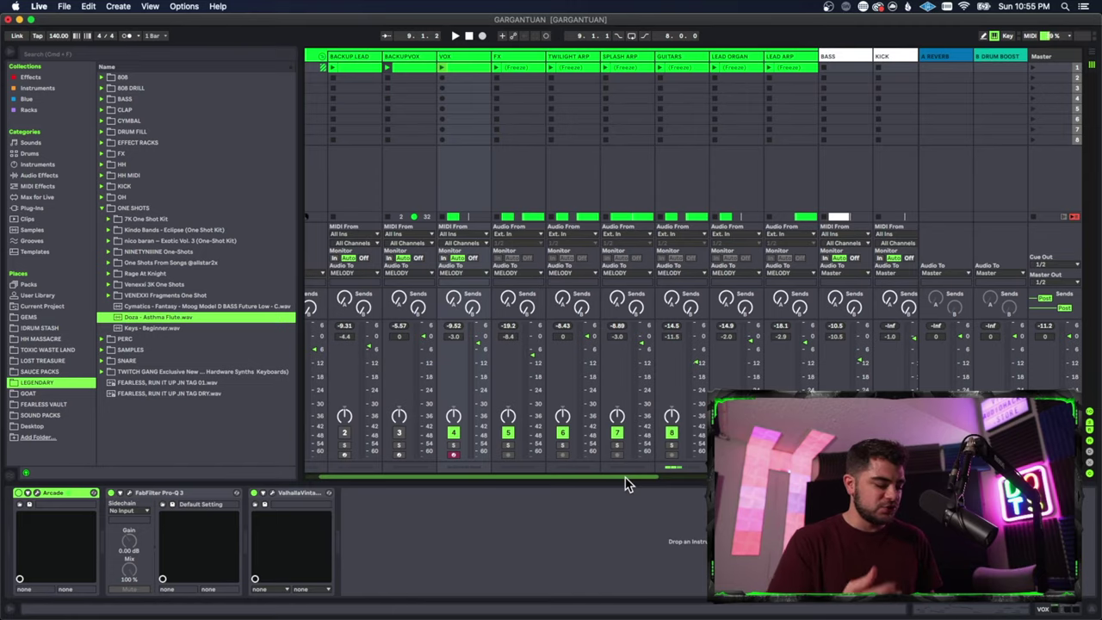
{"action": "key", "text": "Tab"}
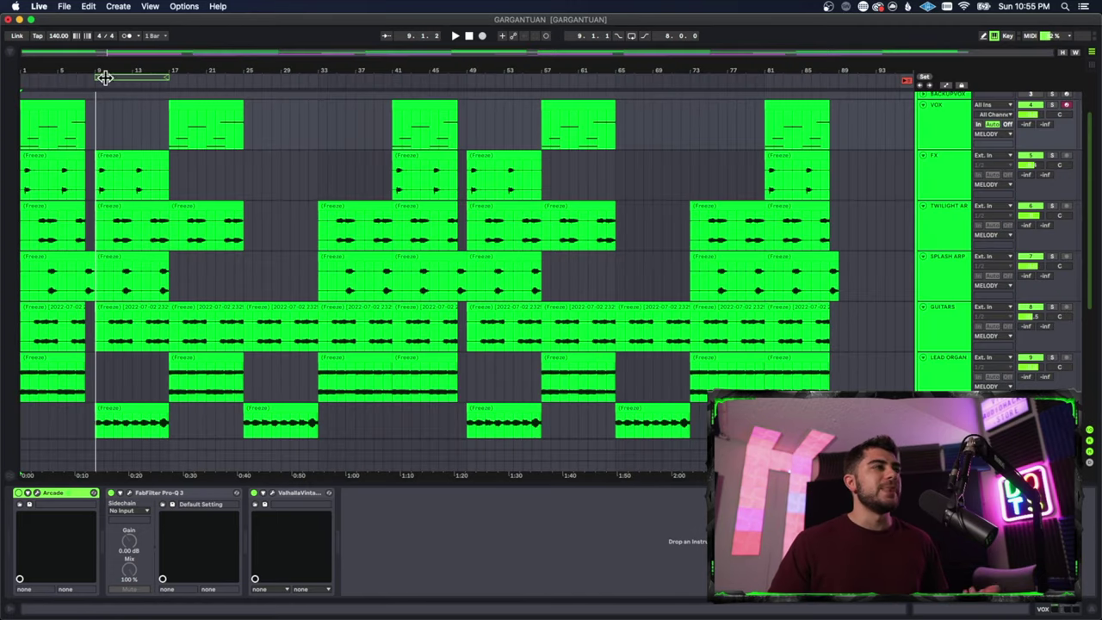
- Zoom in on the song's opening bars and select the BASS clip
{"action": "key", "text": "plus"}
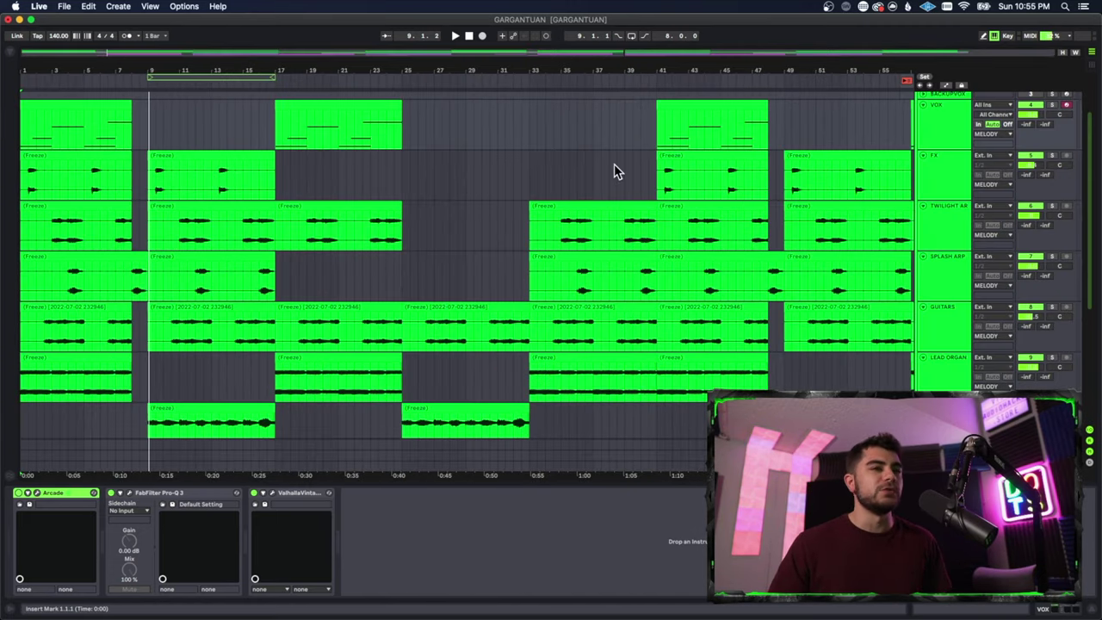
{"action": "scroll", "coordinate": [903, 177], "scroll_direction": "up", "scroll_amount": 3}
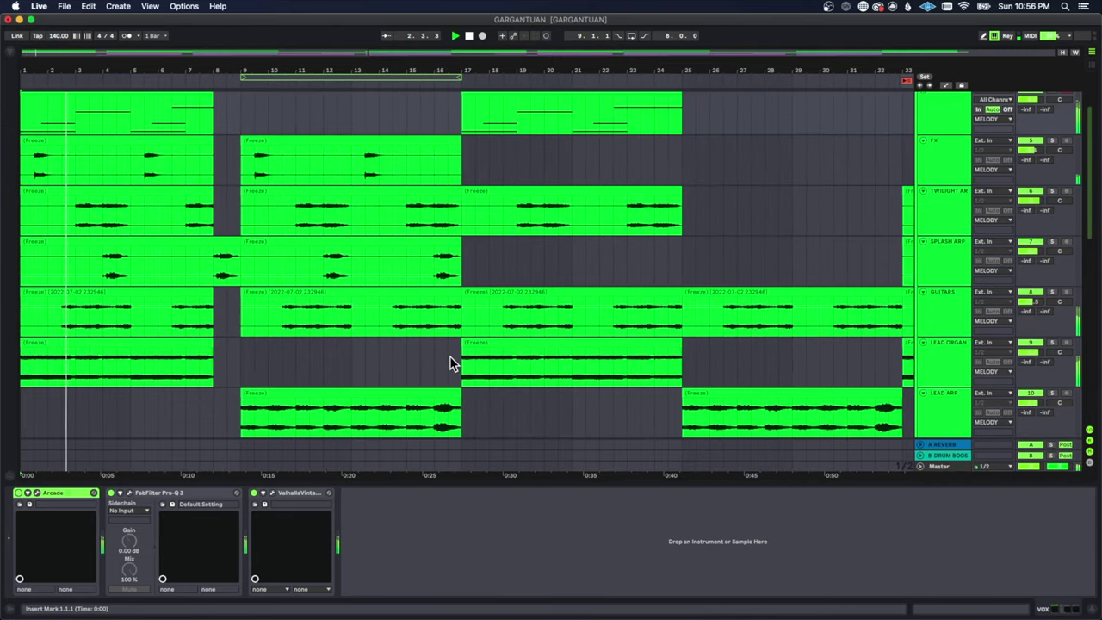
{"action": "scroll", "coordinate": [206, 282], "scroll_direction": "down", "scroll_amount": 4}
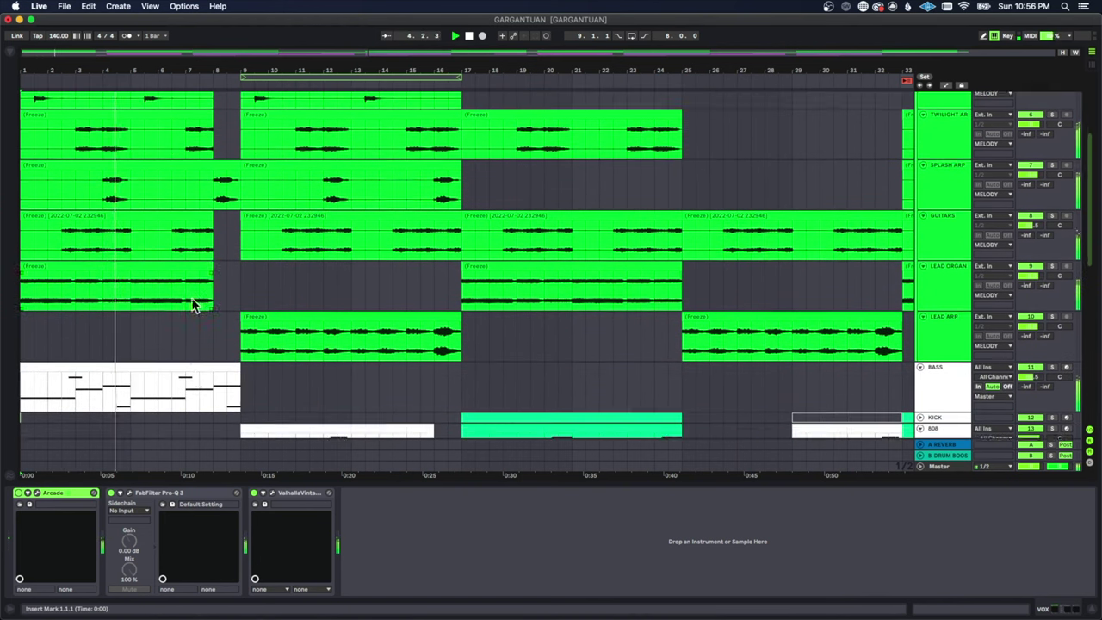
{"action": "scroll", "coordinate": [193, 305], "scroll_direction": "down", "scroll_amount": 1}
{"action": "left_click", "coordinate": [236, 357]}
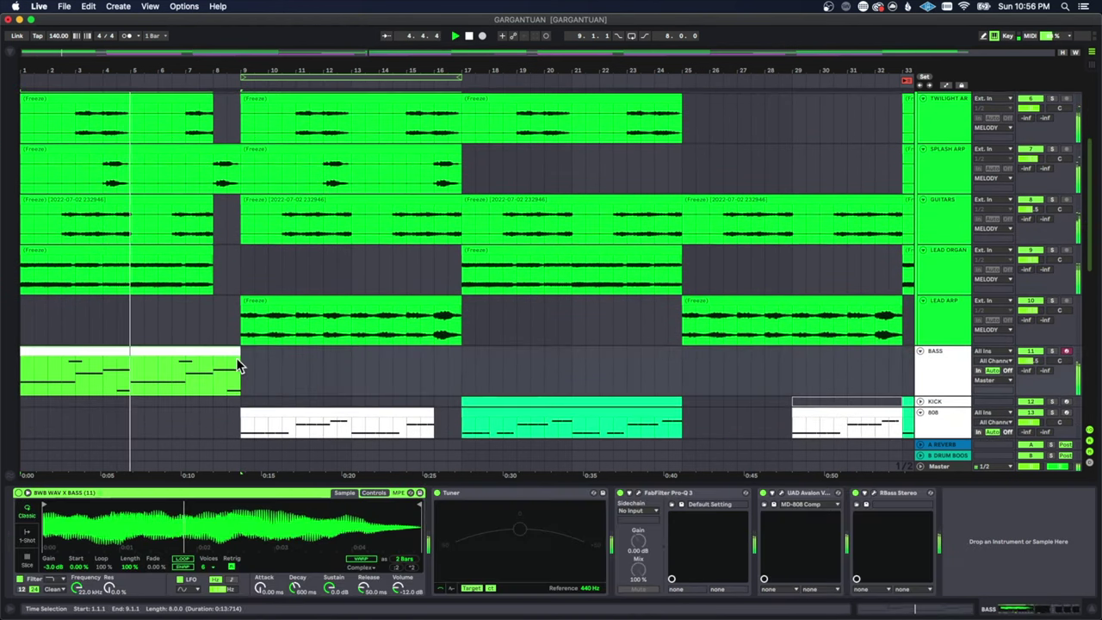
- Select the FX clip and the bars 9–17 range of the arrangement
{"action": "scroll", "coordinate": [250, 348], "scroll_direction": "up", "scroll_amount": 5}
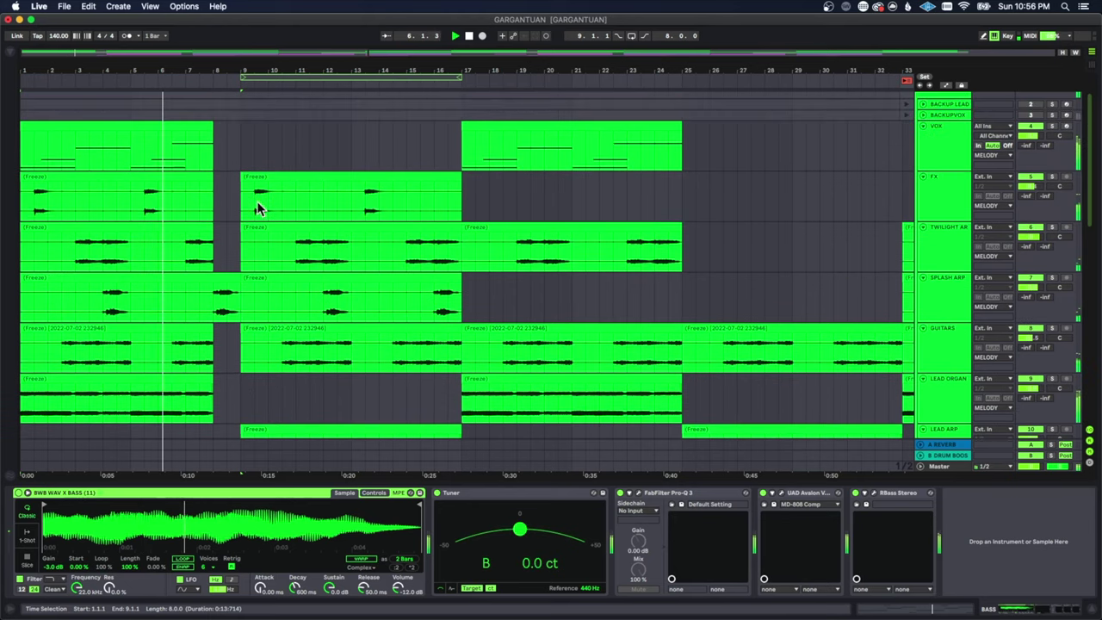
{"action": "left_click", "coordinate": [278, 172]}
{"action": "scroll", "coordinate": [315, 230], "scroll_direction": "down", "scroll_amount": 15}
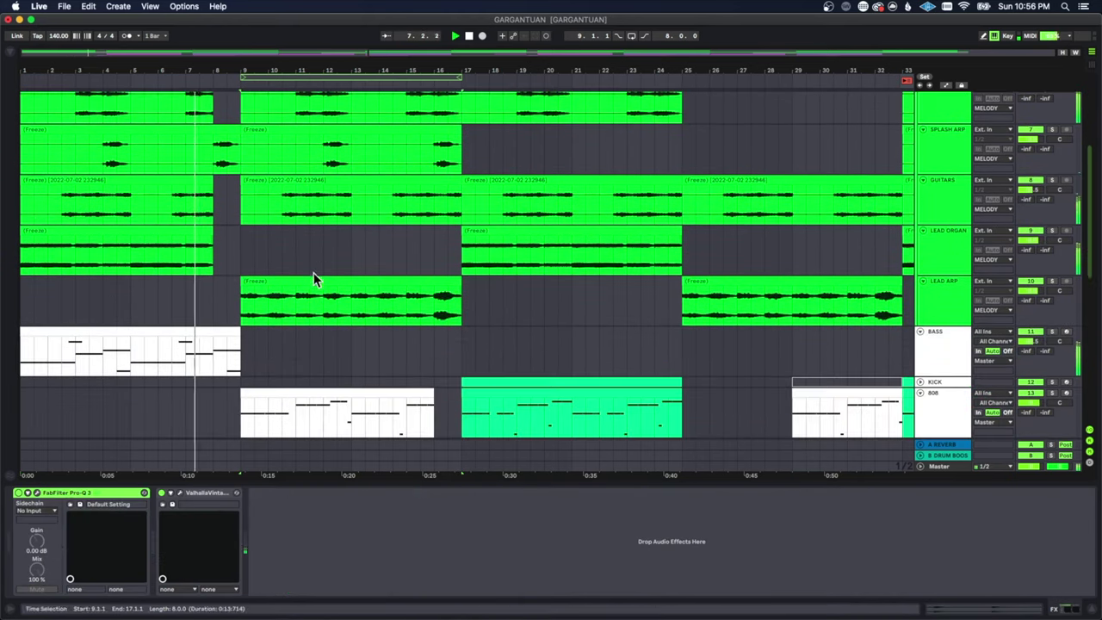
{"action": "scroll", "coordinate": [293, 310], "scroll_direction": "down", "scroll_amount": 4}
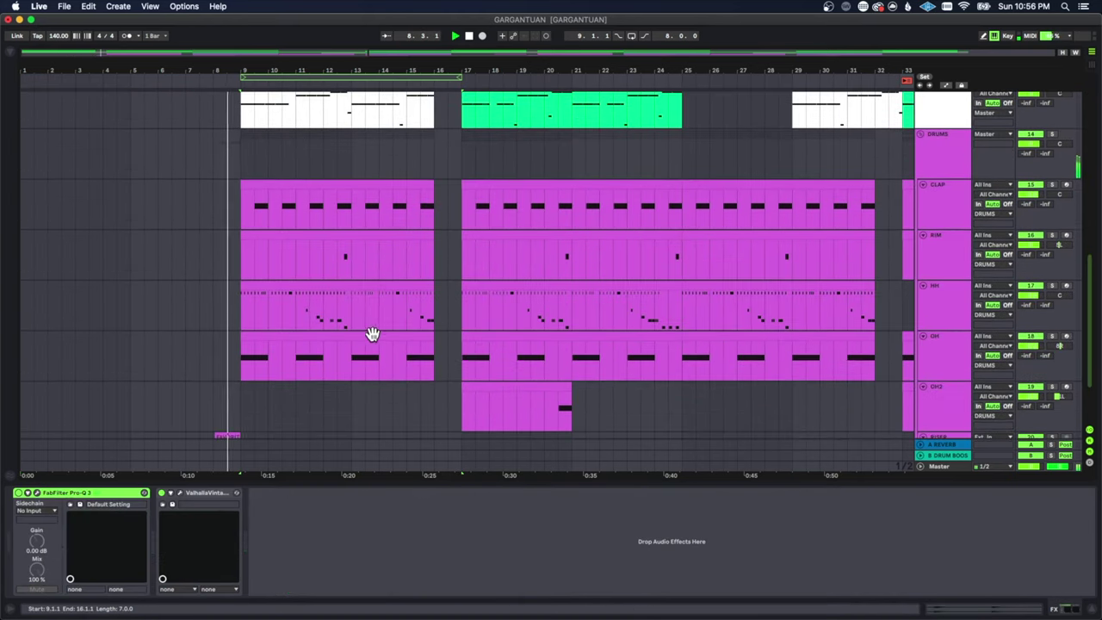
{"action": "left_click", "coordinate": [379, 340]}
- Scroll through all tracks, from the melody stems down to bass, 808 and drums
{"action": "scroll", "coordinate": [396, 353], "scroll_direction": "up", "scroll_amount": 8}
{"action": "scroll", "coordinate": [388, 358], "scroll_direction": "up", "scroll_amount": 6}
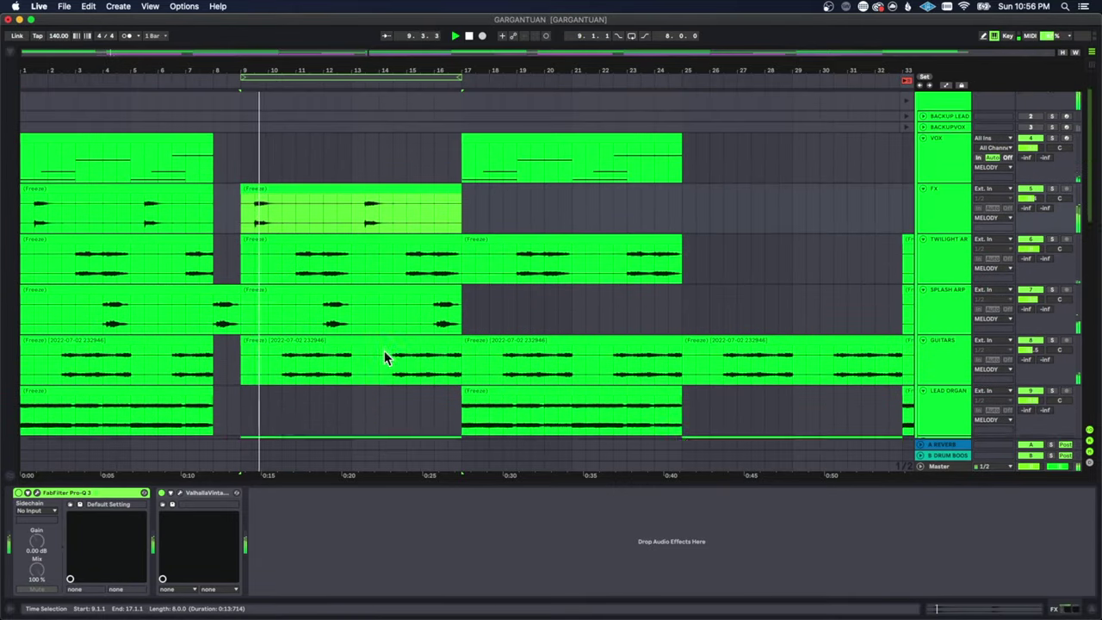
{"action": "scroll", "coordinate": [387, 302], "scroll_direction": "down", "scroll_amount": 3}
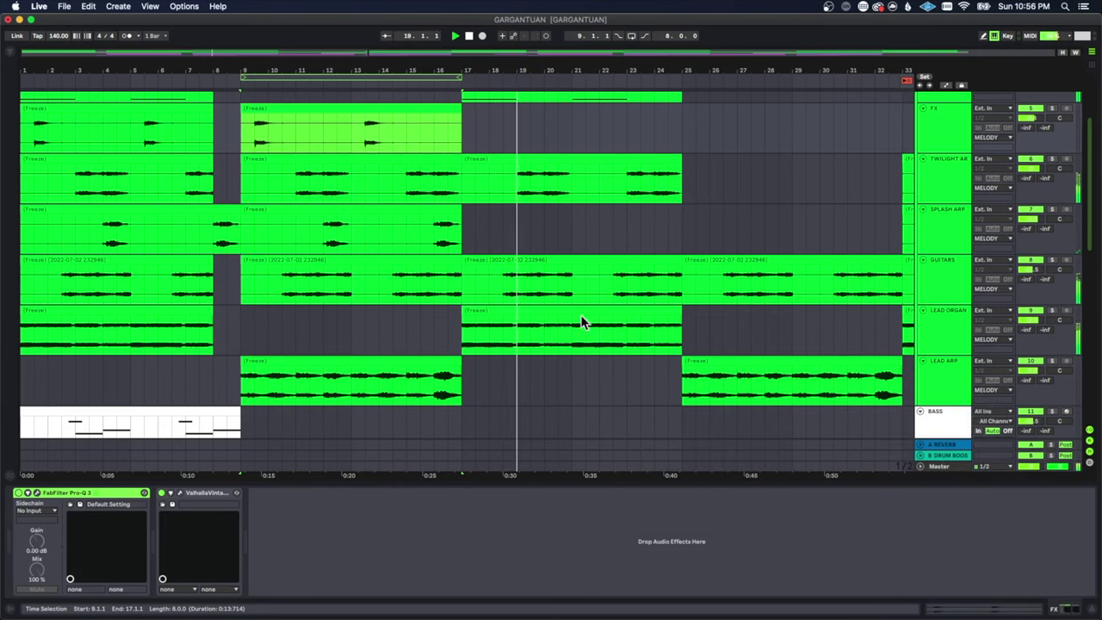
{"action": "scroll", "coordinate": [593, 314], "scroll_direction": "down", "scroll_amount": 3}
{"action": "scroll", "coordinate": [652, 325], "scroll_direction": "down", "scroll_amount": 4}
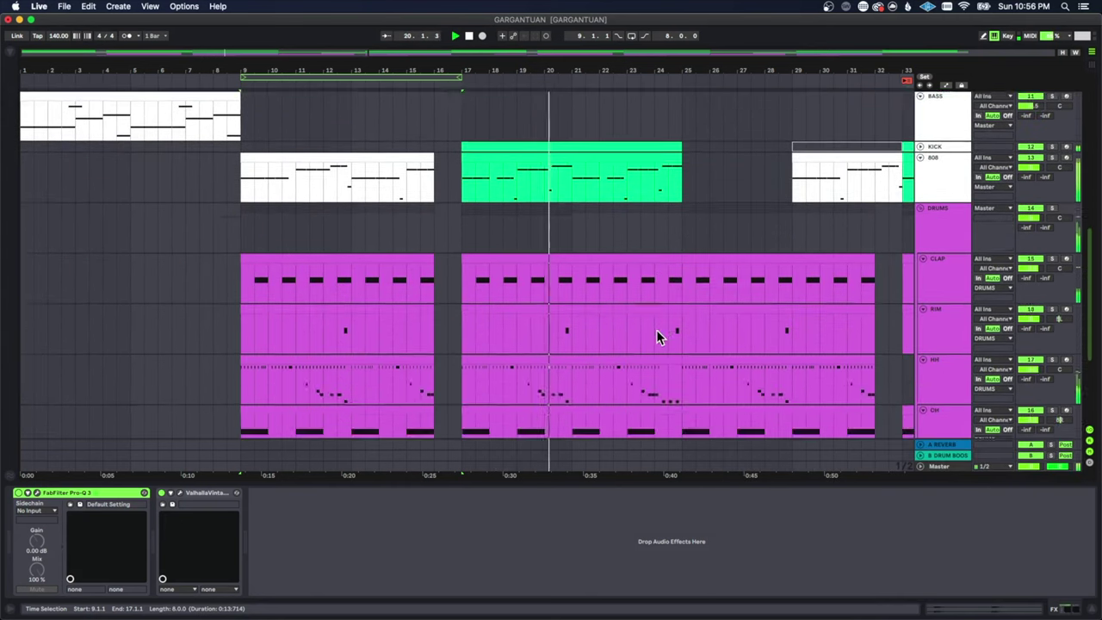
{"action": "scroll", "coordinate": [660, 337], "scroll_direction": "up", "scroll_amount": 7}
{"action": "scroll", "coordinate": [746, 97], "scroll_direction": "down", "scroll_amount": 5}
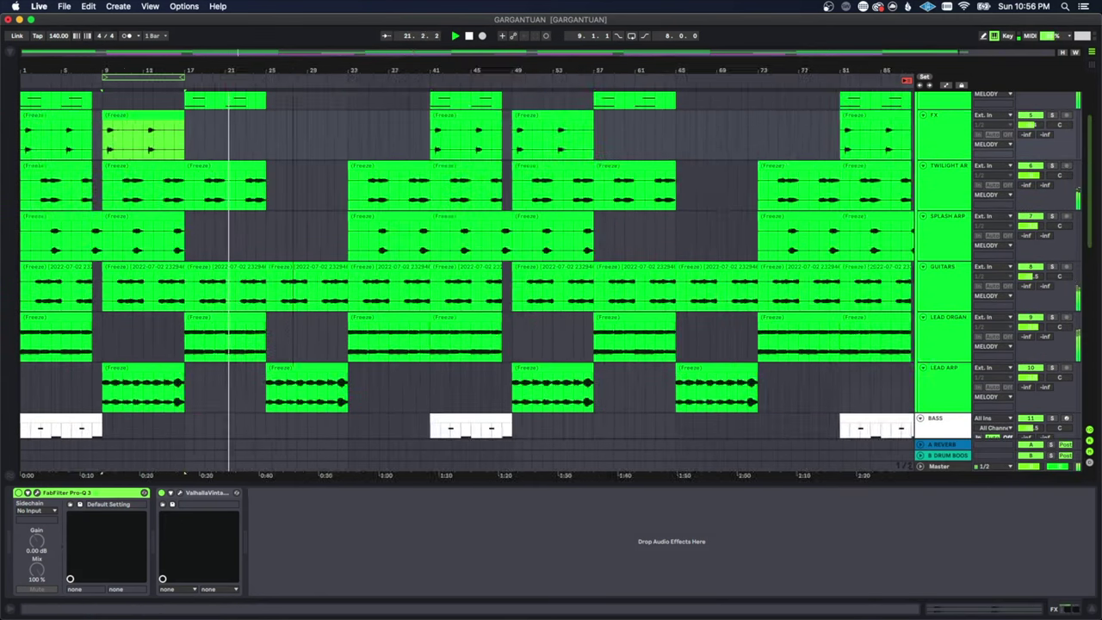
{"action": "scroll", "coordinate": [297, 198], "scroll_direction": "down", "scroll_amount": 1}
{"action": "scroll", "coordinate": [308, 233], "scroll_direction": "down", "scroll_amount": 5}
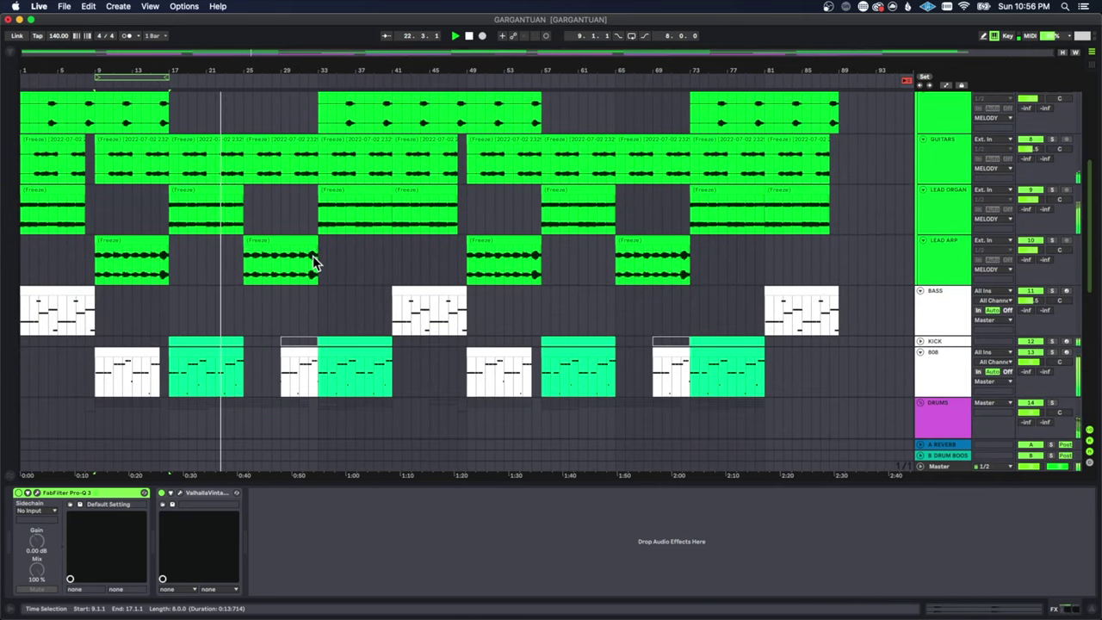
{"action": "scroll", "coordinate": [317, 270], "scroll_direction": "up", "scroll_amount": 5}
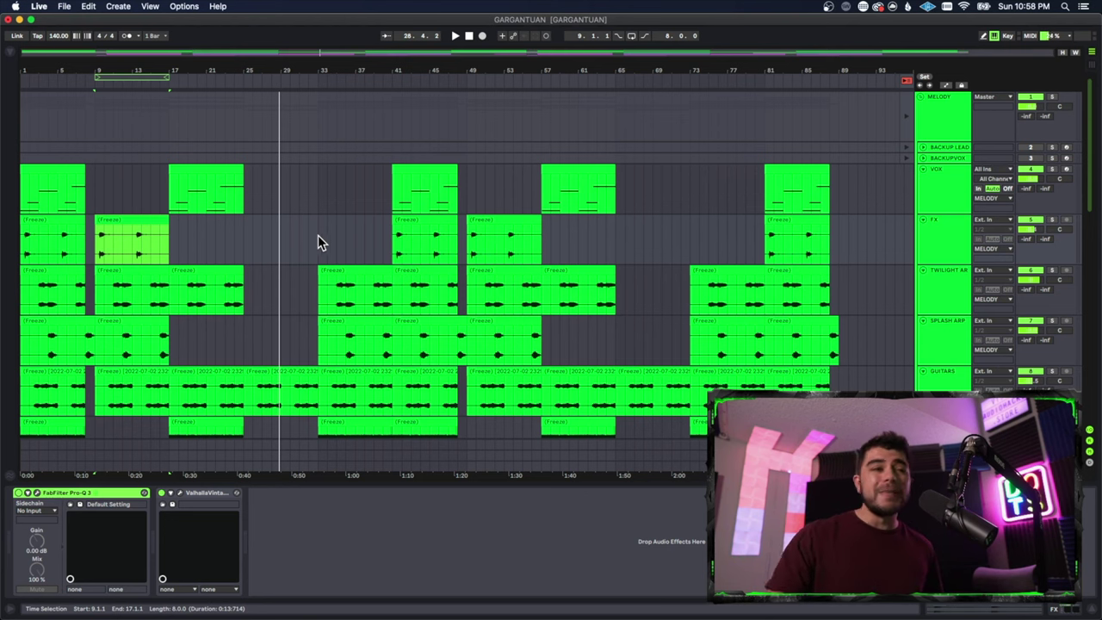
- Scroll the arrangement down to show the GUITARS, LEAD ORGAN and LEAD ARP tracks
{"action": "scroll", "coordinate": [232, 300], "scroll_direction": "down", "scroll_amount": 2}
{"action": "scroll", "coordinate": [233, 303], "scroll_direction": "down", "scroll_amount": 2}
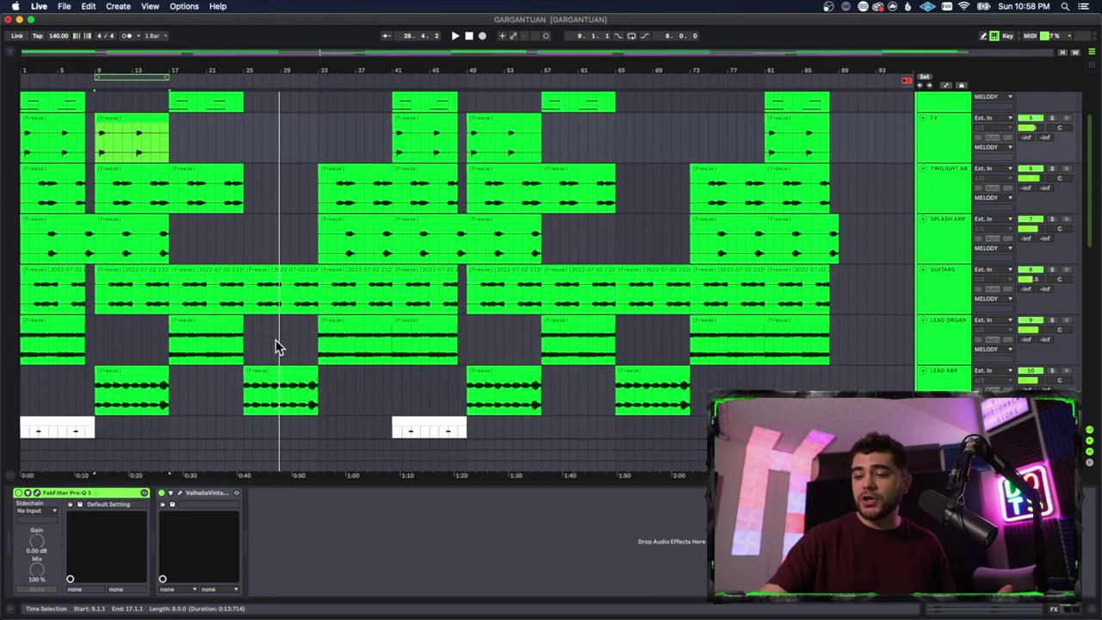